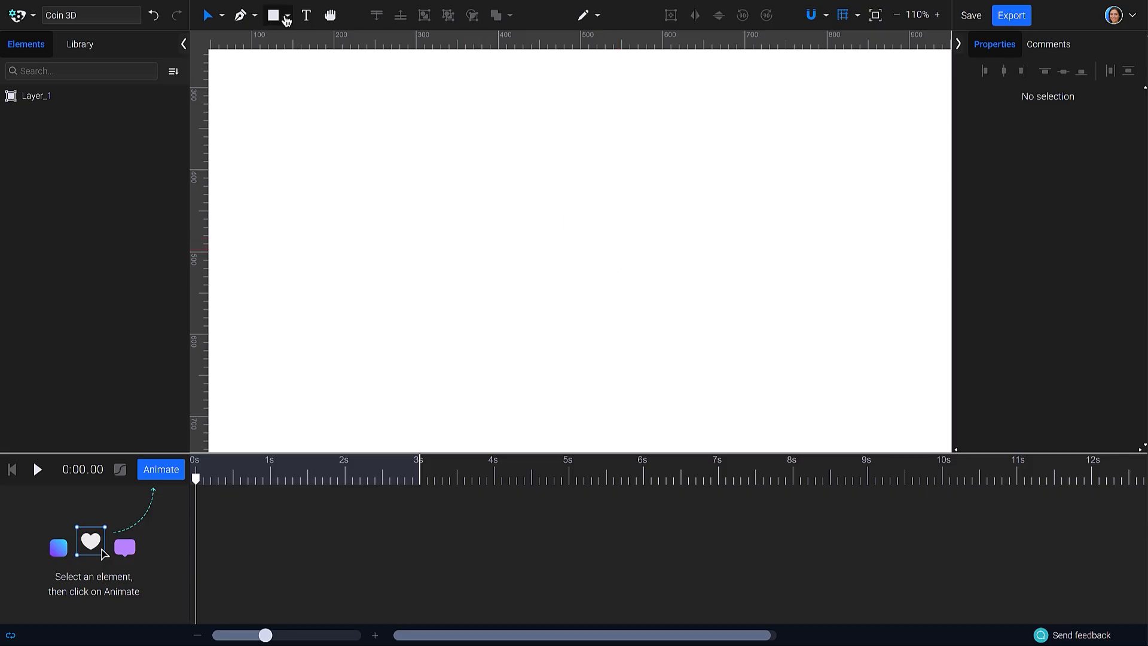
- Draw a circle about 188 px in diameter and centre it horizontally and vertically on the canvas
{"action": "left_click", "coordinate": [286, 19]}
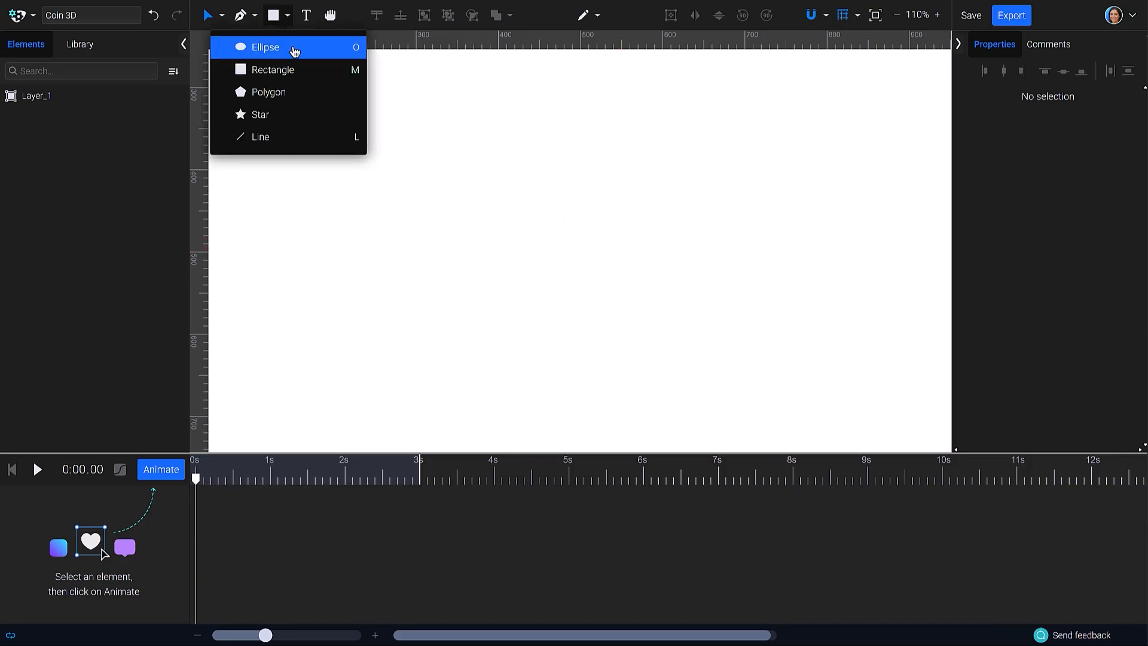
{"action": "left_click", "coordinate": [293, 45]}
{"action": "left_click_drag", "start_coordinate": [471, 125], "coordinate": [626, 276]}
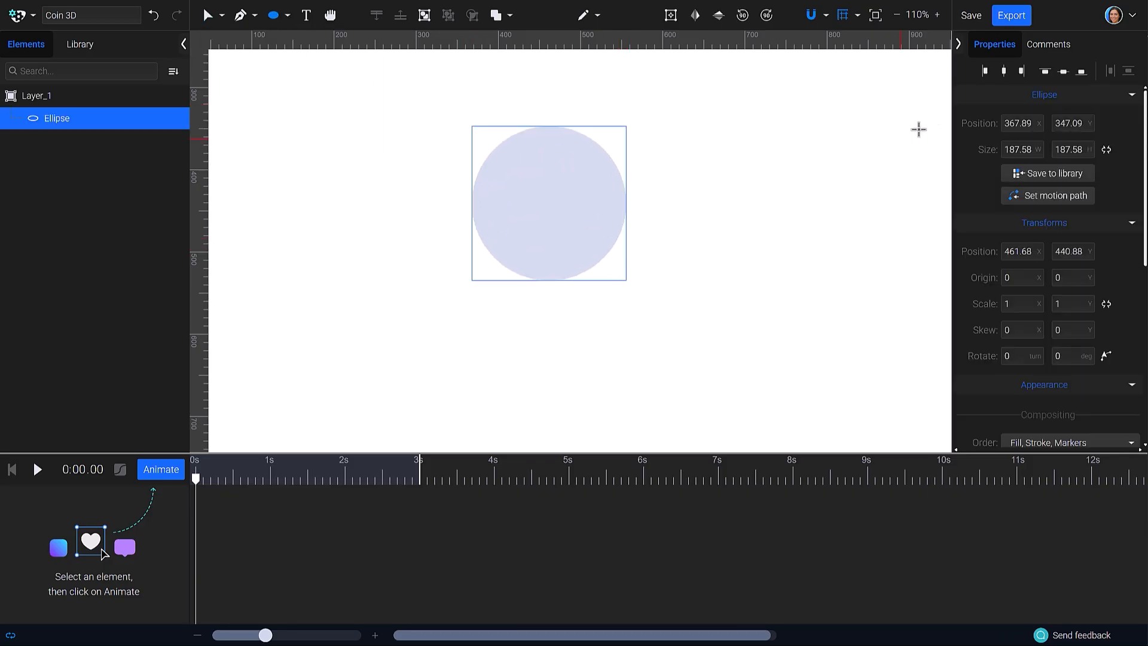
{"action": "left_click", "coordinate": [1005, 72]}
{"action": "left_click", "coordinate": [1065, 72]}
- Duplicate the circle and scale the copy to about 0.8 around its centre
{"action": "right_click", "coordinate": [622, 238]}
{"action": "mouse_move", "coordinate": [757, 252]}
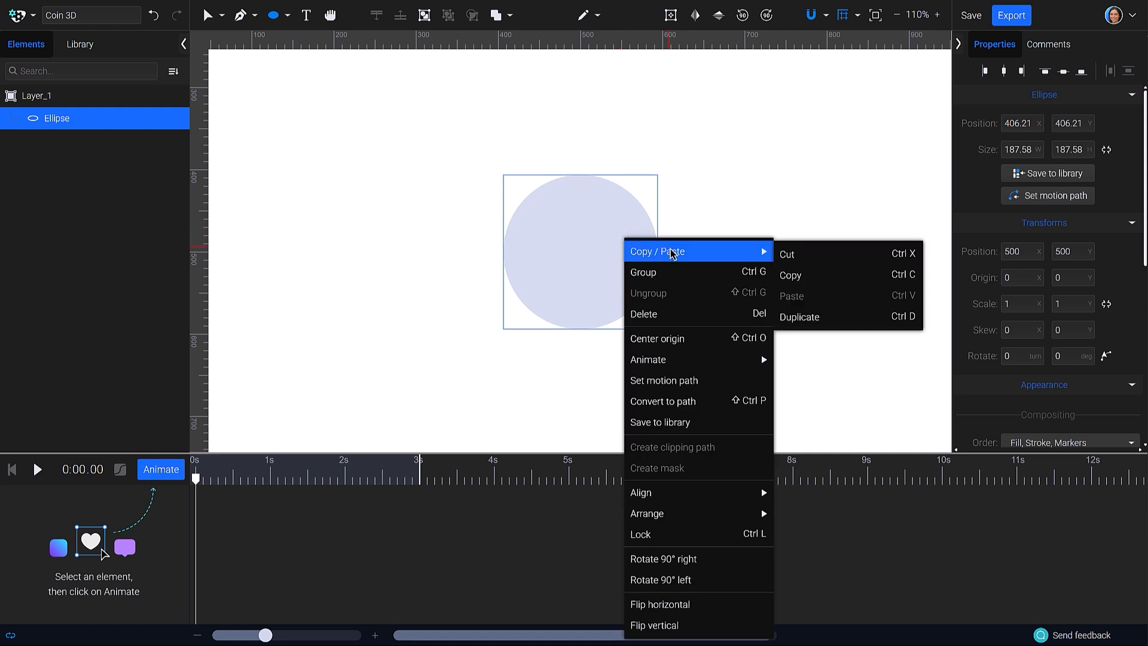
{"action": "left_click", "coordinate": [813, 321]}
{"action": "left_click_drag", "start_coordinate": [658, 330], "coordinate": [643, 315]}
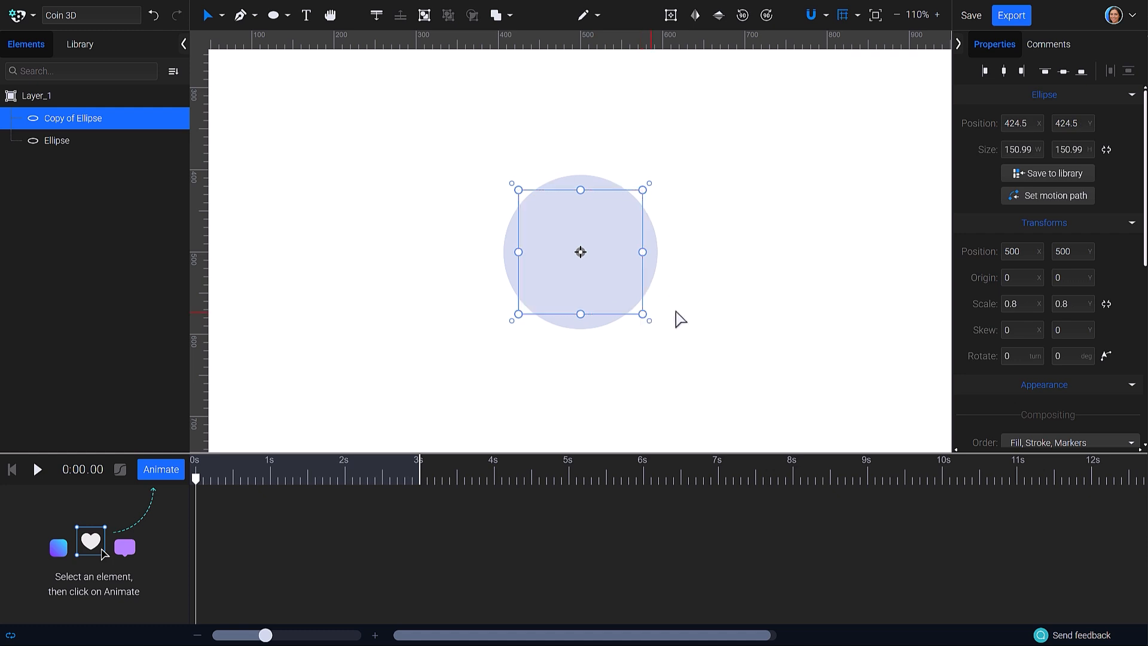
- Fill the smaller inner circle with a light orange
{"action": "scroll", "coordinate": [964, 303], "scroll_direction": "down", "scroll_amount": 5}
{"action": "left_click", "coordinate": [979, 257]}
{"action": "left_click", "coordinate": [842, 311]}
{"action": "left_click_drag", "start_coordinate": [841, 310], "coordinate": [805, 311]}
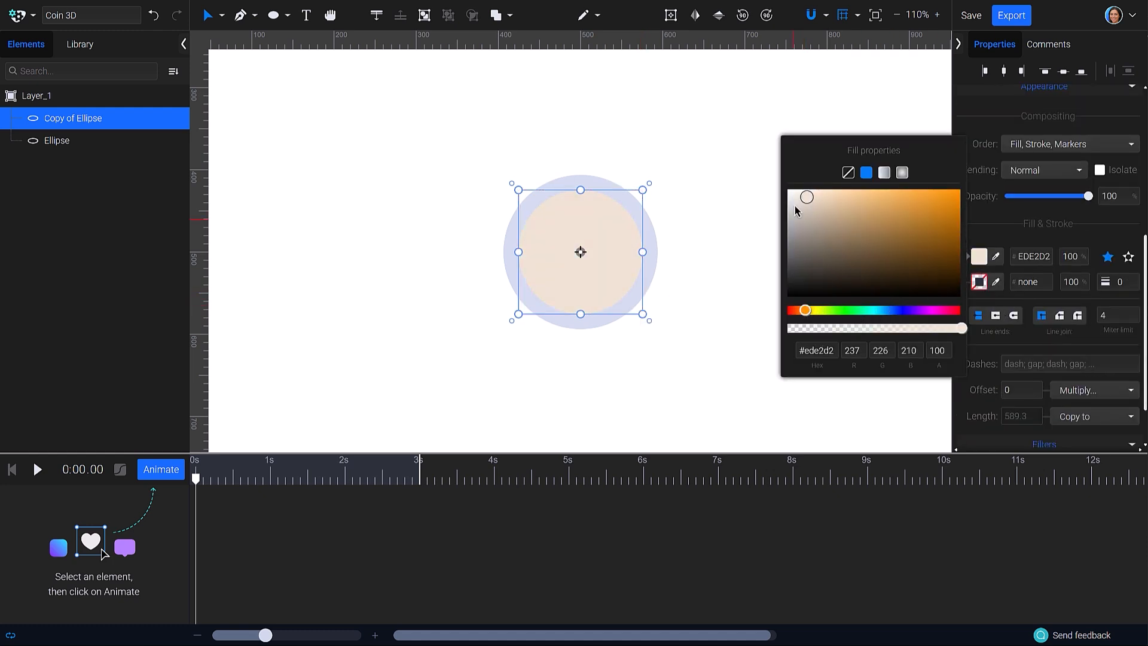
{"action": "left_click", "coordinate": [852, 190]}
- Fill the larger outer circle with a saturated orange
{"action": "left_click", "coordinate": [655, 257]}
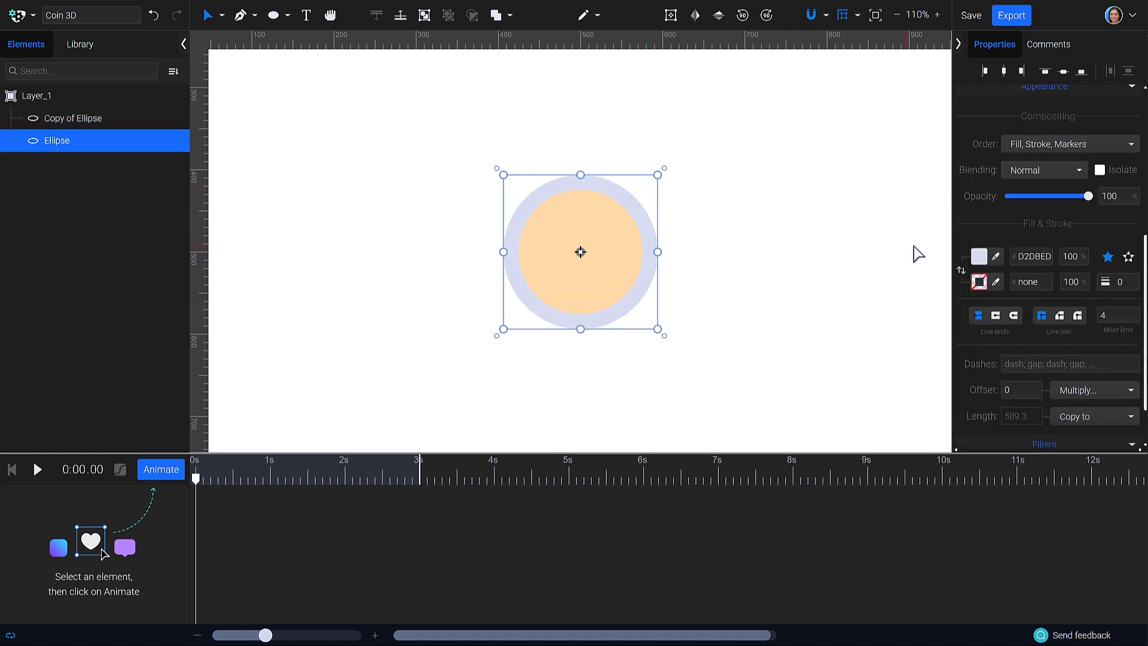
{"action": "left_click", "coordinate": [979, 257]}
{"action": "left_click", "coordinate": [936, 196]}
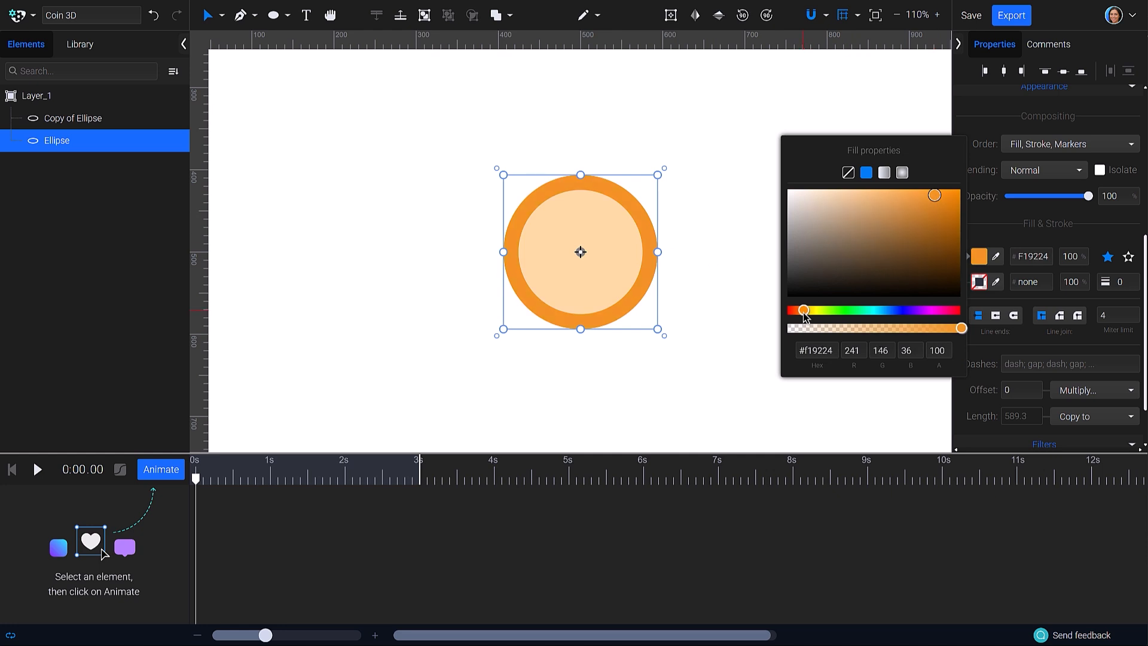
{"action": "left_click", "coordinate": [937, 201]}
{"action": "key", "text": "Escape"}
- Group the two circles and rename the group as Coin Face
{"action": "left_click", "coordinate": [119, 121]}
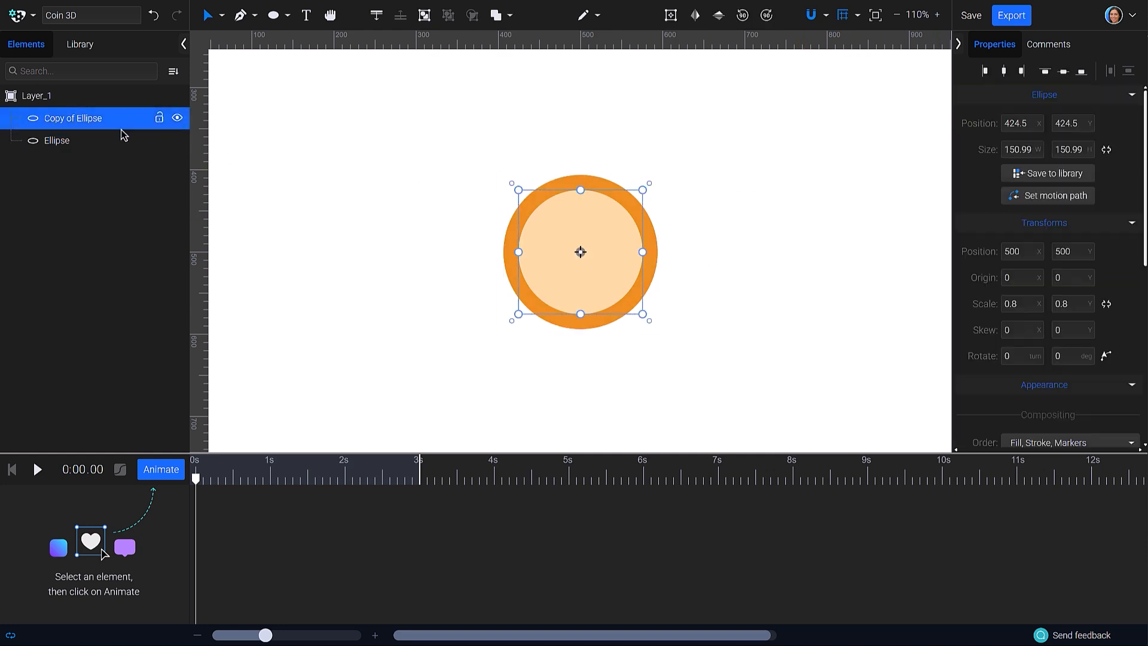
{"action": "left_click", "coordinate": [119, 132], "text": "shift"}
{"action": "right_click", "coordinate": [119, 130]}
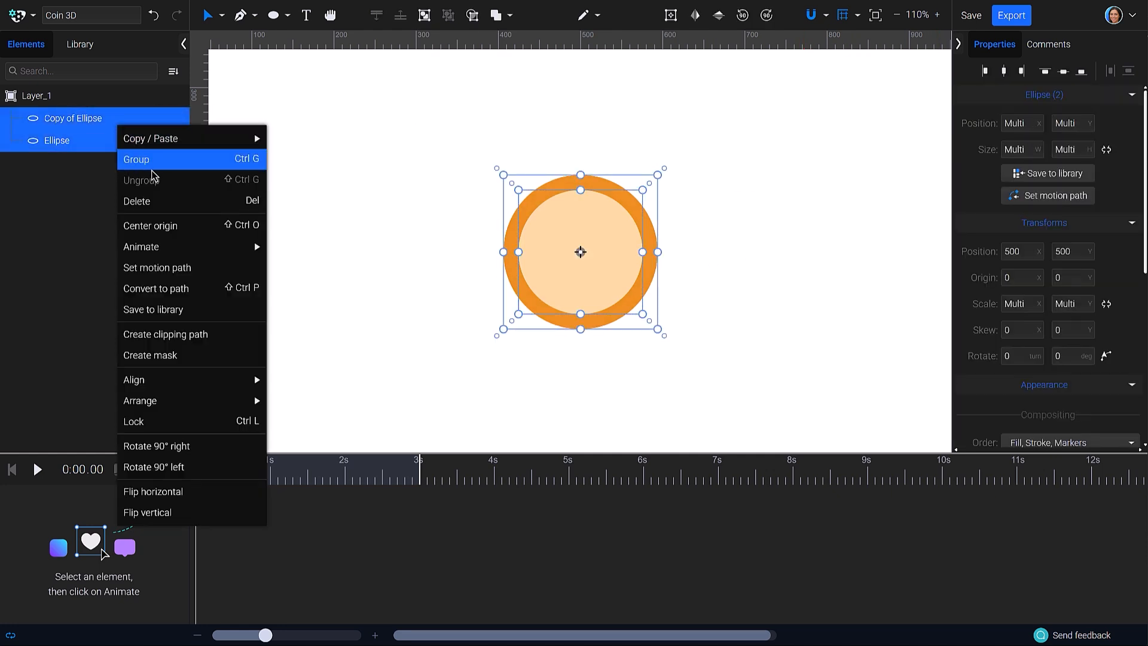
{"action": "left_click", "coordinate": [147, 169]}
{"action": "double_click", "coordinate": [86, 118]}
{"action": "type", "text": "Coin "}
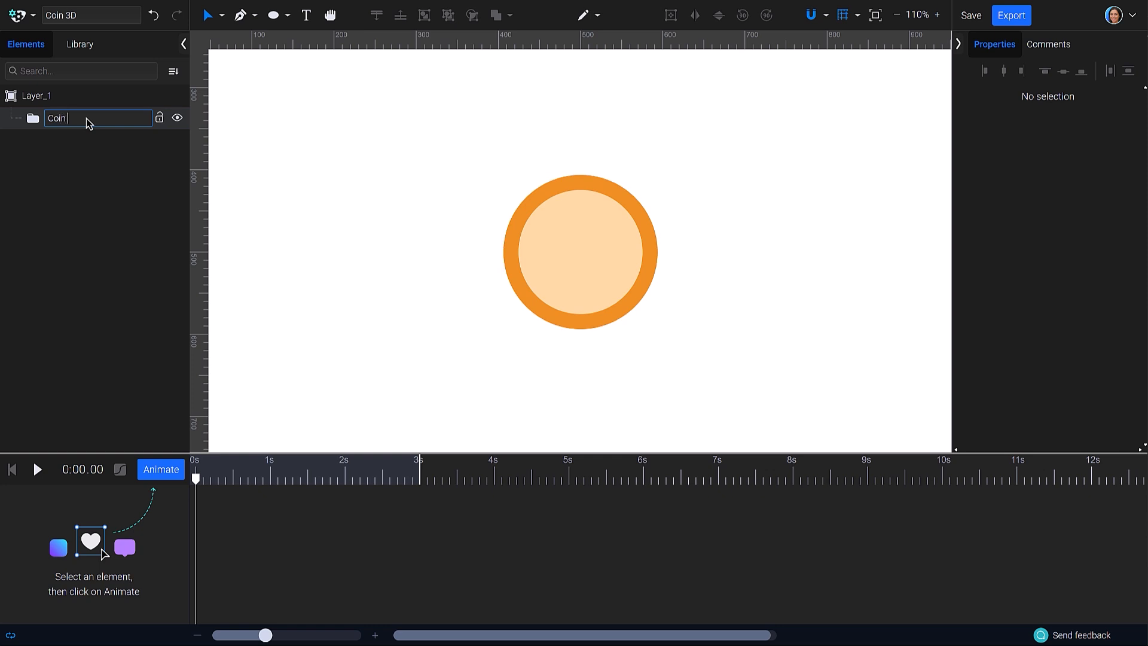
{"action": "type", "text": "Face"}
{"action": "key", "text": "Return"}
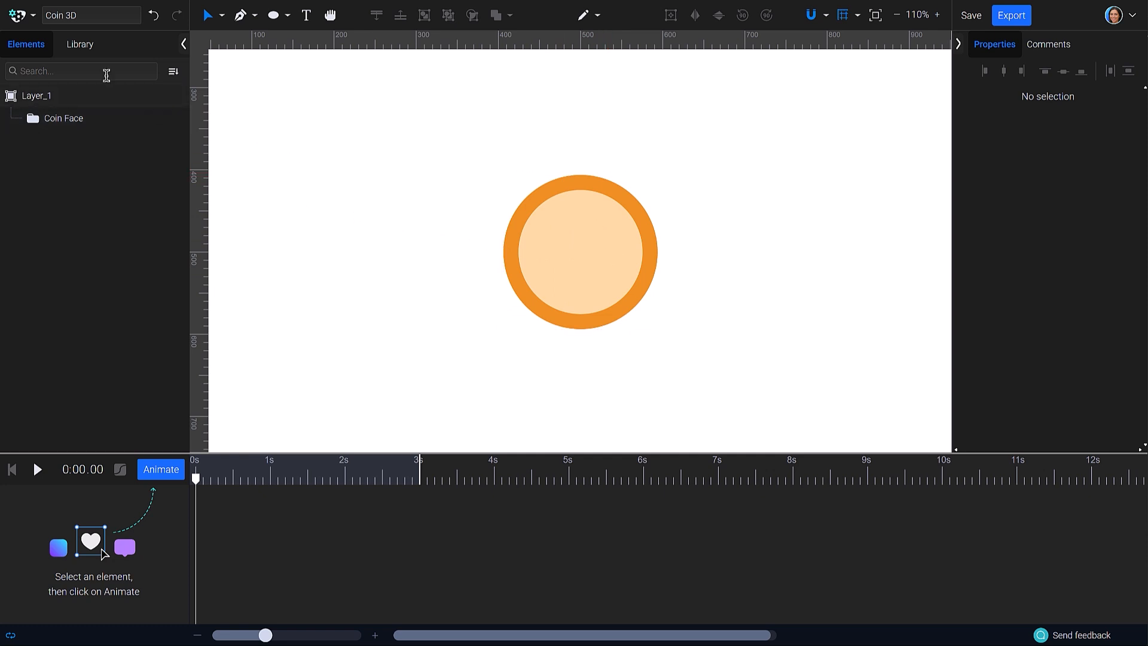
- Add the Crown graphic from the uploaded assets, centre it on the canvas, and enlarge it to a scale of about 1.06
{"action": "left_click", "coordinate": [80, 46]}
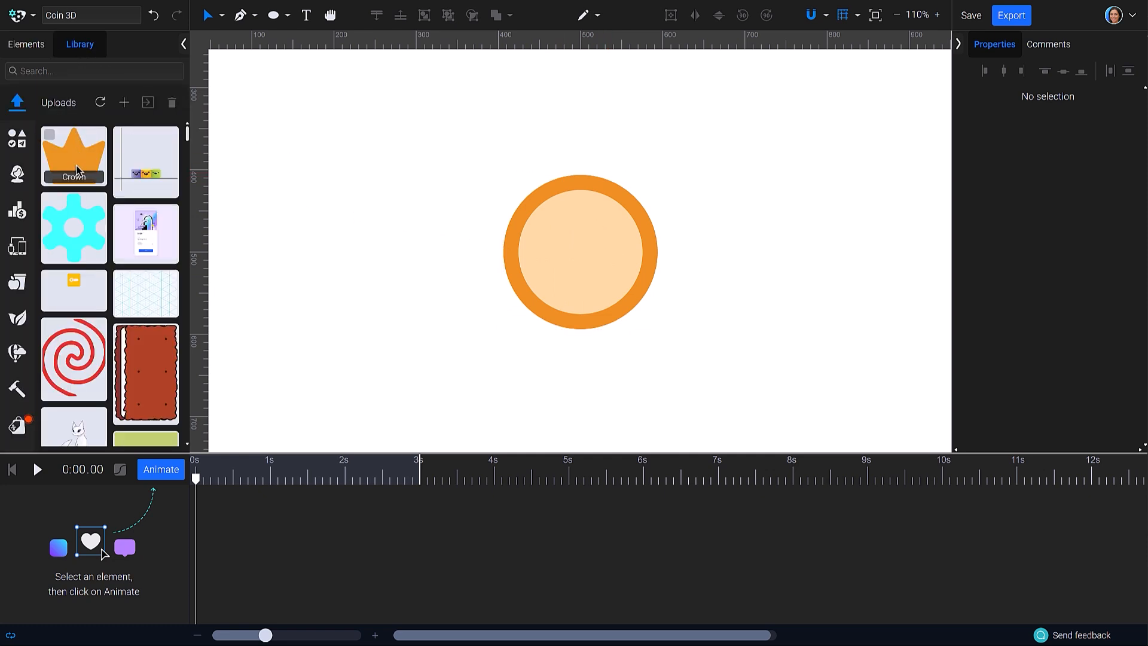
{"action": "left_click", "coordinate": [77, 170]}
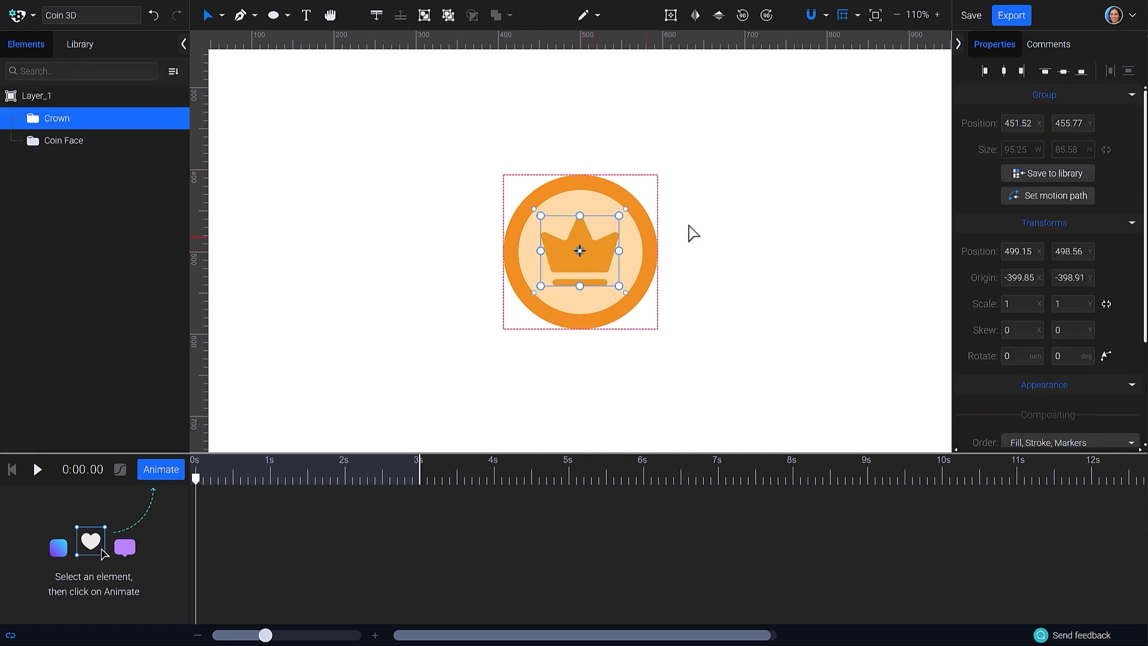
{"action": "left_click", "coordinate": [1004, 71]}
{"action": "left_click", "coordinate": [1064, 71]}
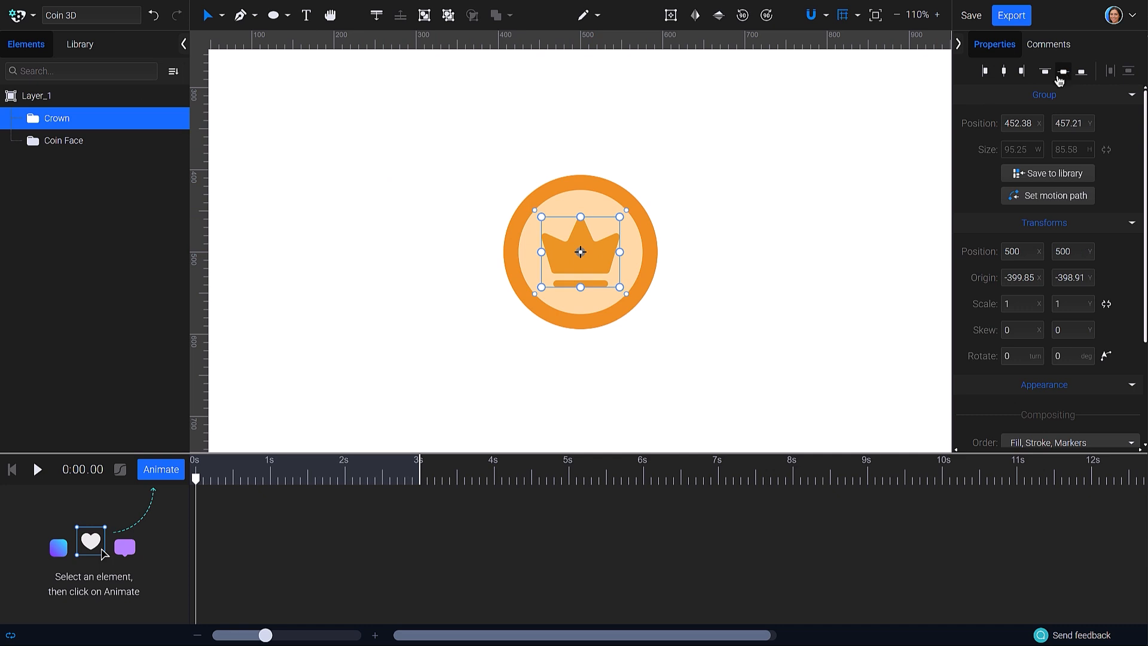
{"action": "left_click_drag", "start_coordinate": [620, 216], "coordinate": [624, 214]}
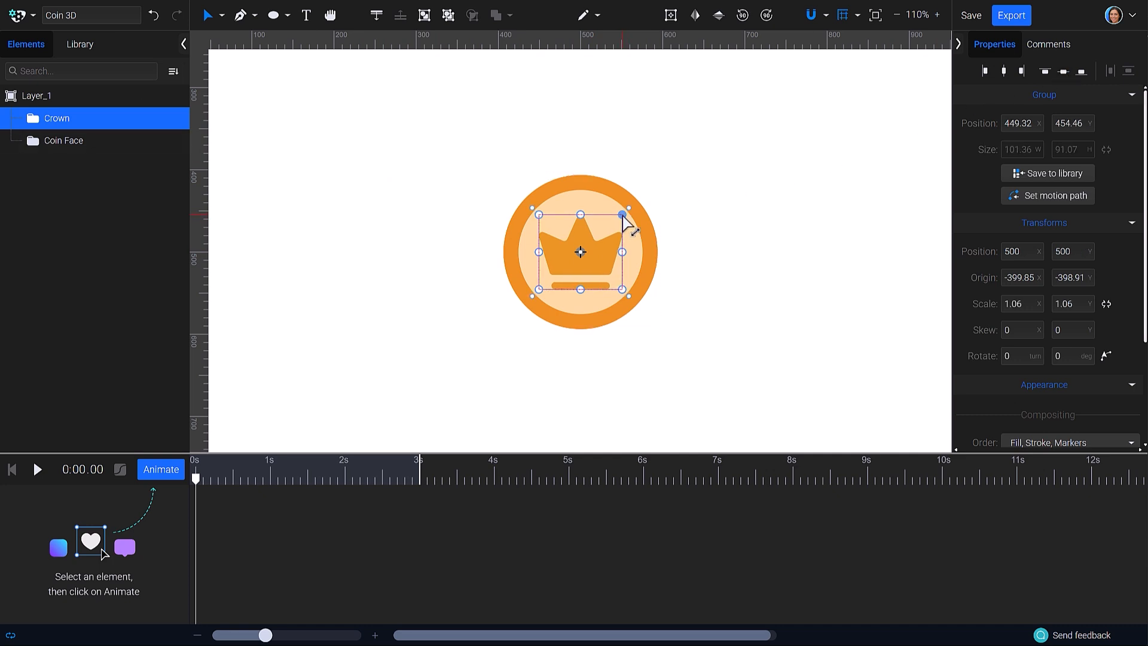
- Match the outer circle's fill to the crown's orange, #EB9623, by sampling it from the crown
{"action": "double_click", "coordinate": [645, 222]}
{"action": "scroll", "coordinate": [994, 232], "scroll_direction": "down", "scroll_amount": 5}
{"action": "left_click", "coordinate": [996, 194]}
{"action": "left_click", "coordinate": [588, 248]}
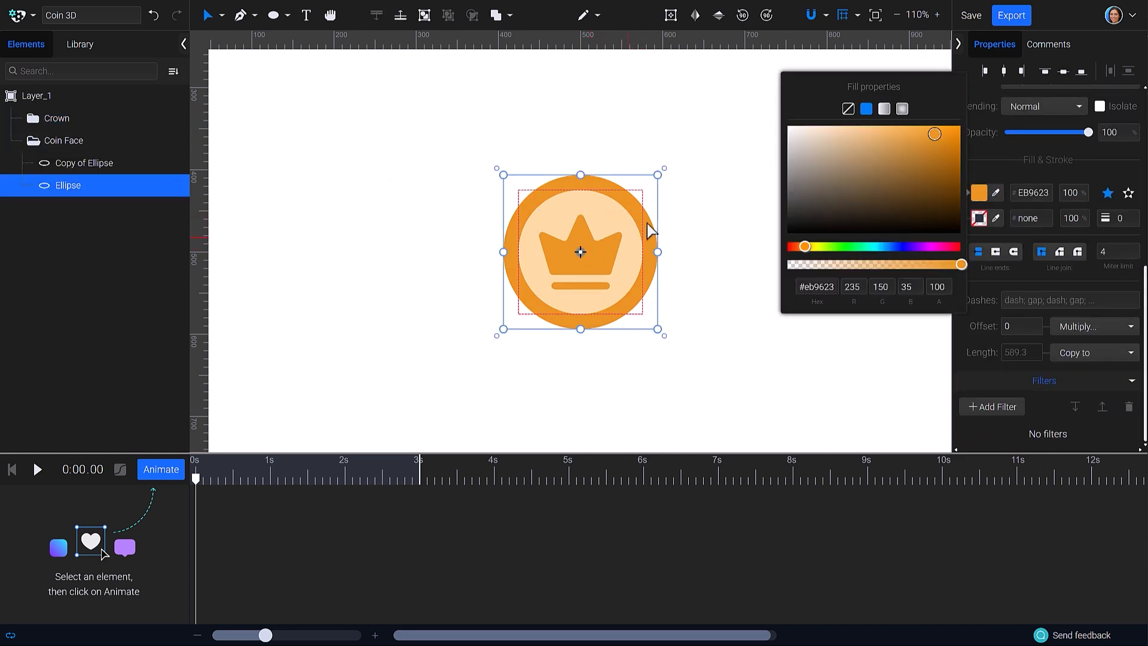
{"action": "left_click", "coordinate": [235, 143]}
- Group the Crown with the Coin Face and duplicate the resulting group
{"action": "left_click", "coordinate": [57, 118]}
{"action": "left_click", "coordinate": [49, 142], "text": "shift"}
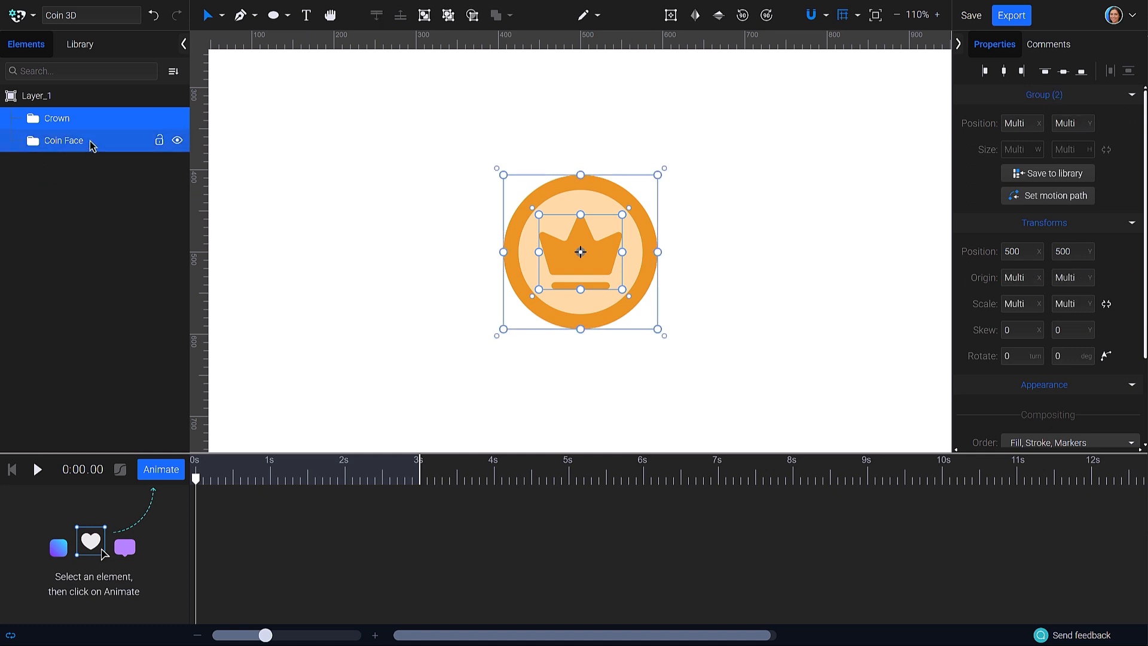
{"action": "left_click", "coordinate": [425, 18]}
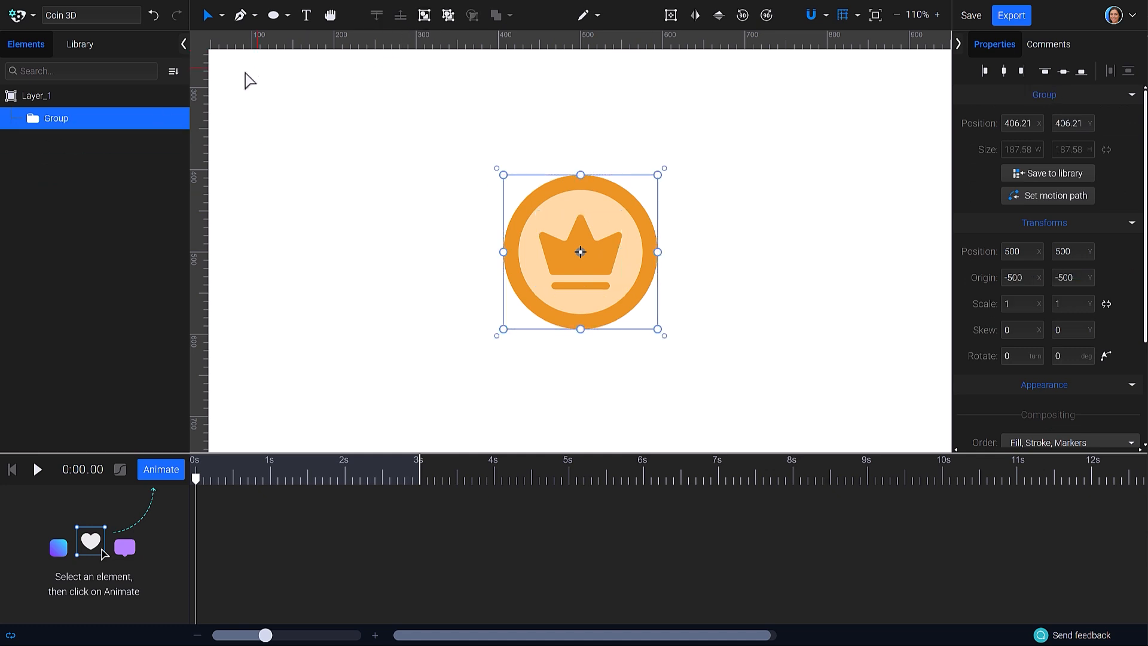
{"action": "right_click", "coordinate": [82, 124]}
{"action": "mouse_move", "coordinate": [122, 133]}
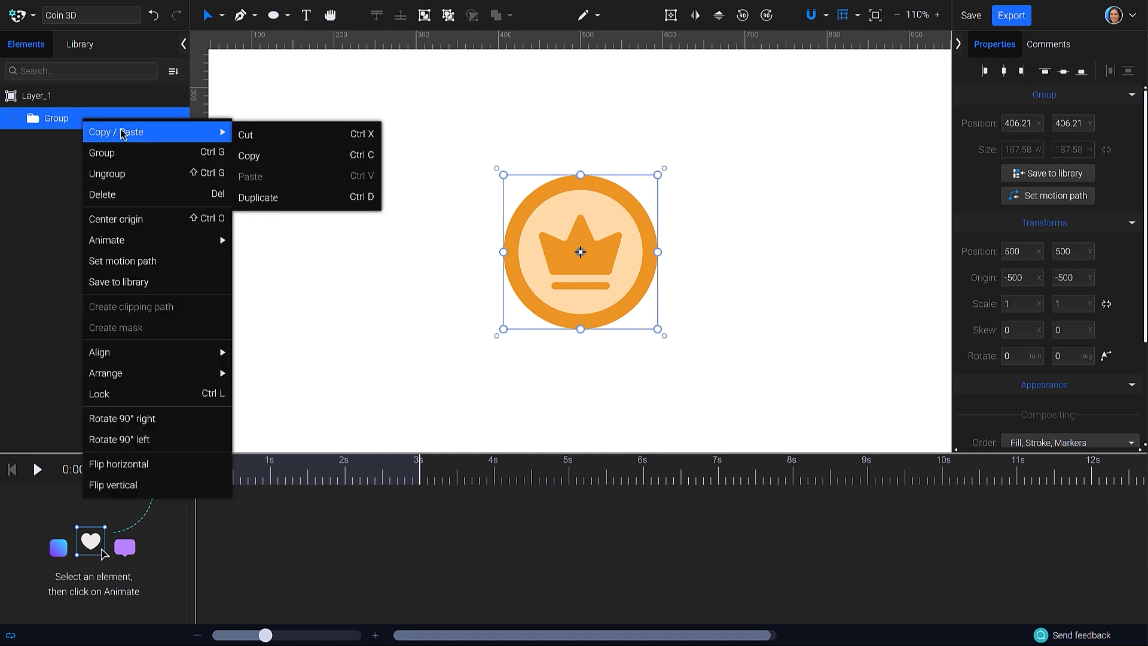
{"action": "left_click", "coordinate": [250, 205]}
- Rename the upper coin group as Front and the lower one as Back
{"action": "double_click", "coordinate": [99, 121]}
{"action": "type", "text": "Front"}
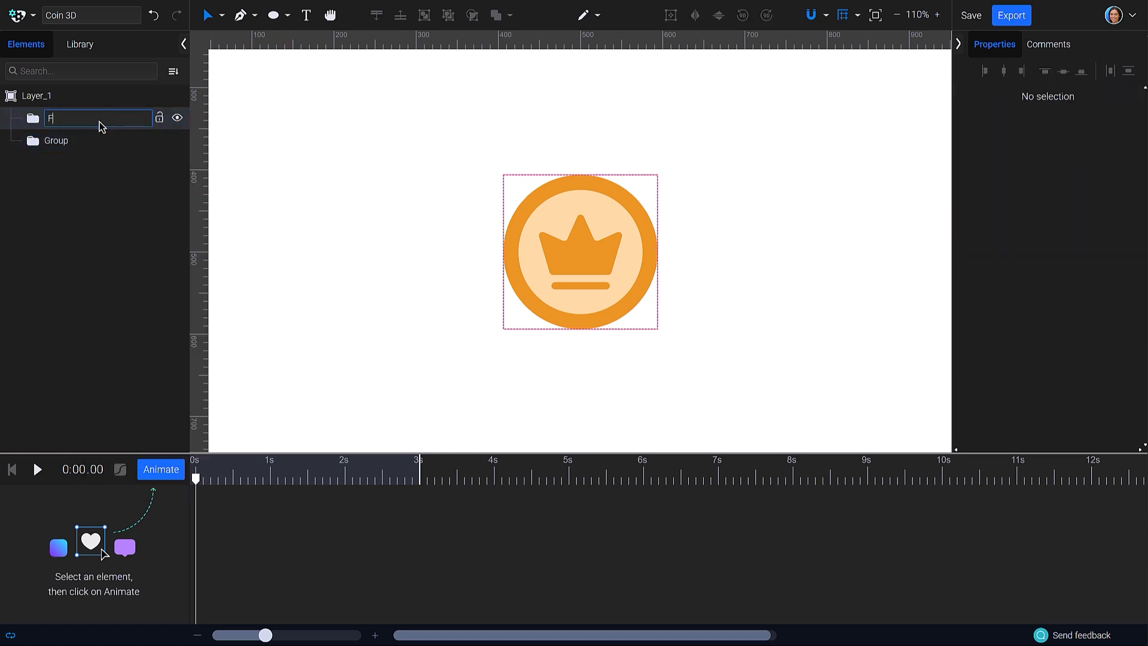
{"action": "left_click", "coordinate": [97, 142]}
{"action": "double_click", "coordinate": [98, 142]}
{"action": "type", "text": "Back"}
{"action": "key", "text": "Return"}
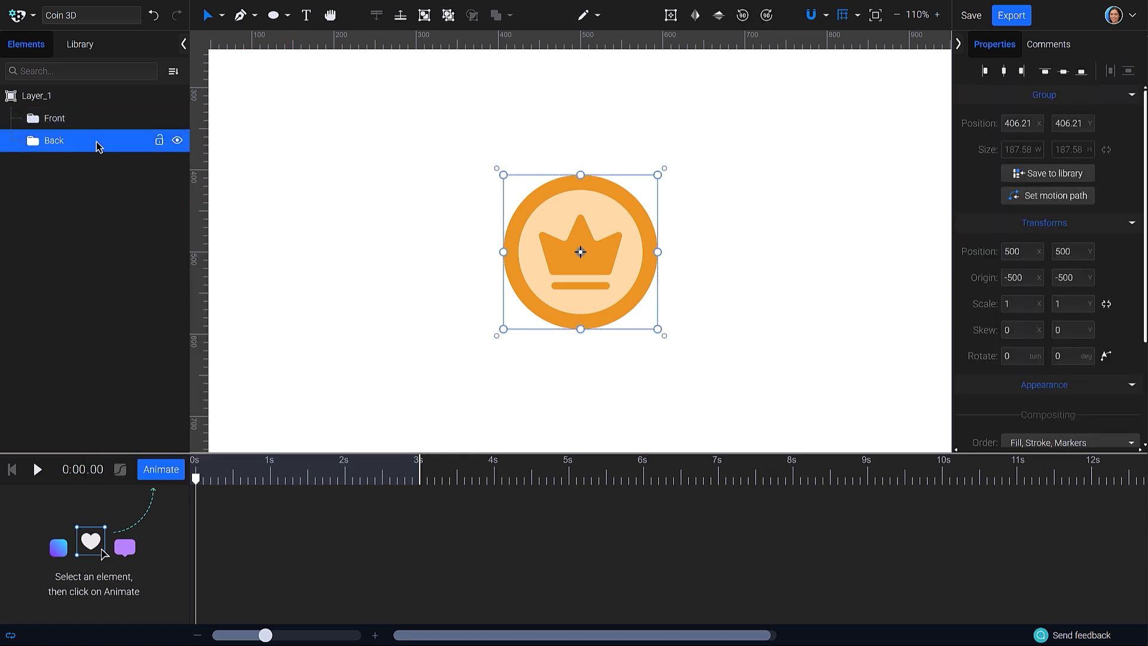
- Add Position and Scale animators to Front and Back at 0 s, and set both groups' X scale to 0 at 1.5 s
{"action": "left_click", "coordinate": [97, 124], "text": "shift"}
{"action": "left_click", "coordinate": [163, 469]}
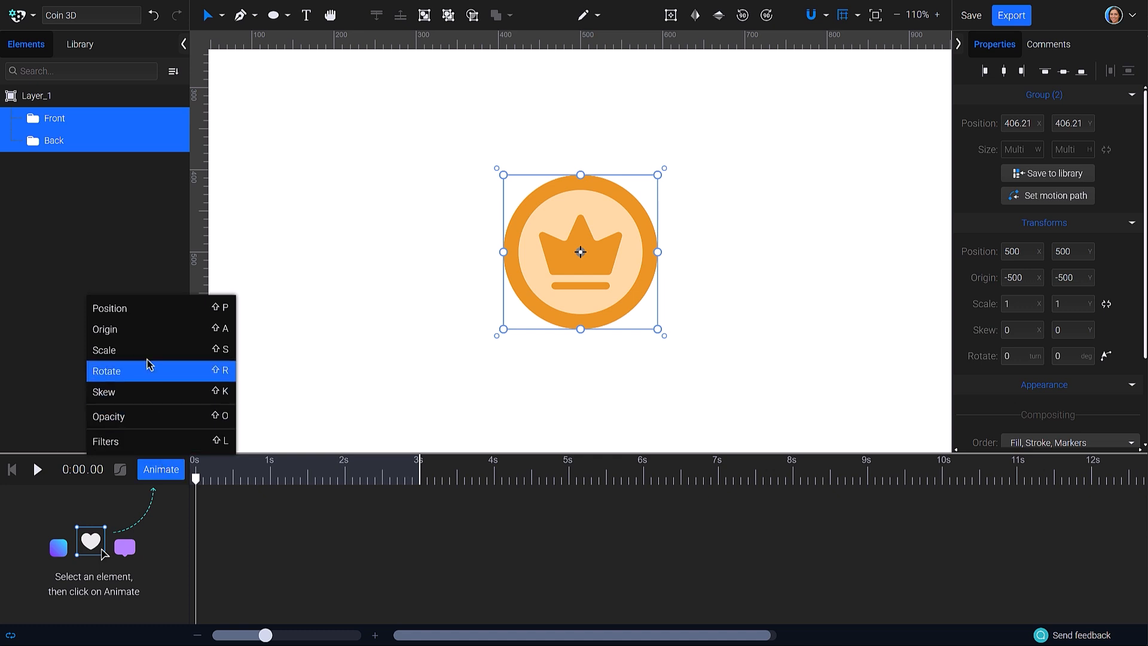
{"action": "left_click", "coordinate": [136, 315]}
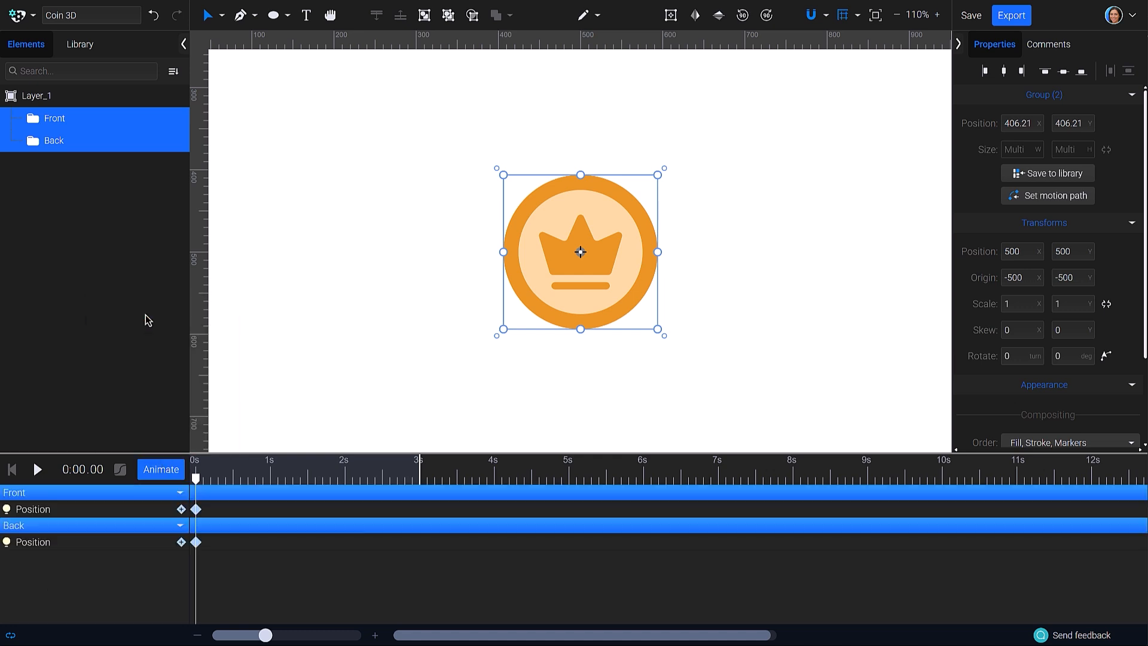
{"action": "left_click", "coordinate": [161, 469]}
{"action": "left_click", "coordinate": [106, 353]}
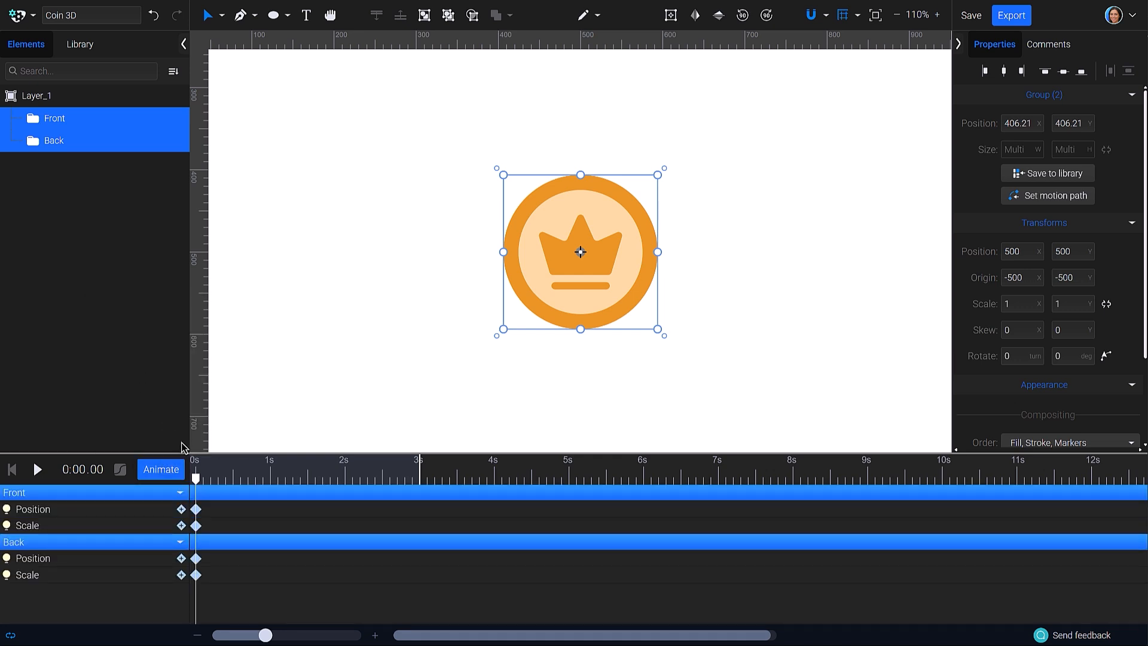
{"action": "left_click_drag", "start_coordinate": [199, 481], "coordinate": [310, 486]}
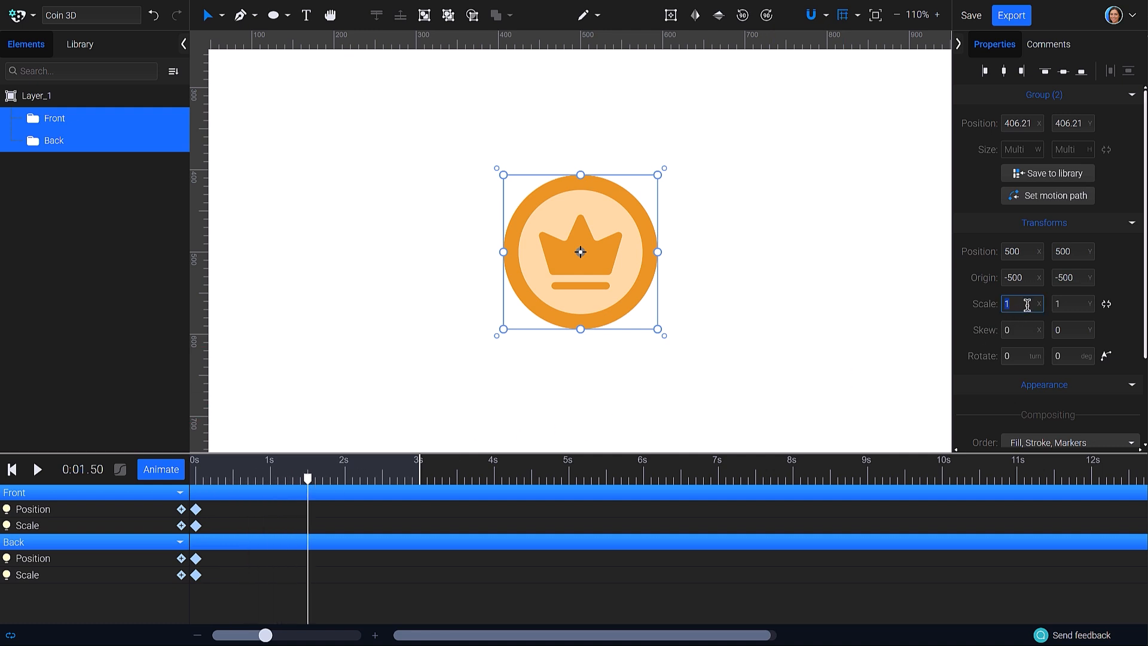
{"action": "key", "text": "Return"}
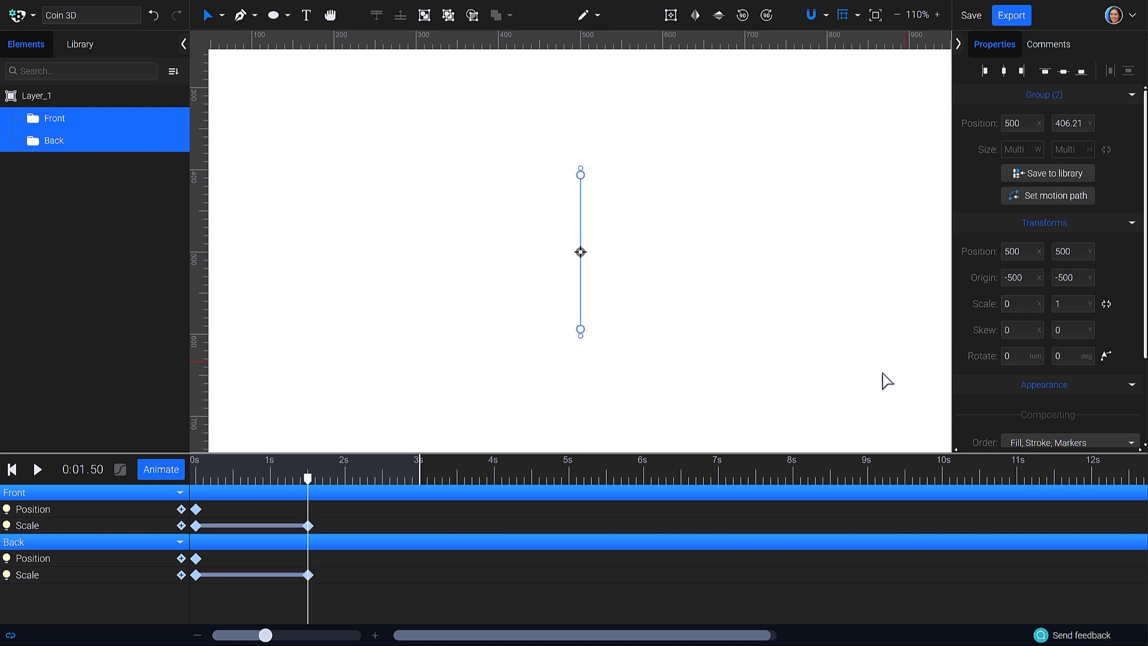
- At 1.5 s, shift the Front group 20 px to the left and the Back group 20 px to the right
{"action": "left_click", "coordinate": [308, 497]}
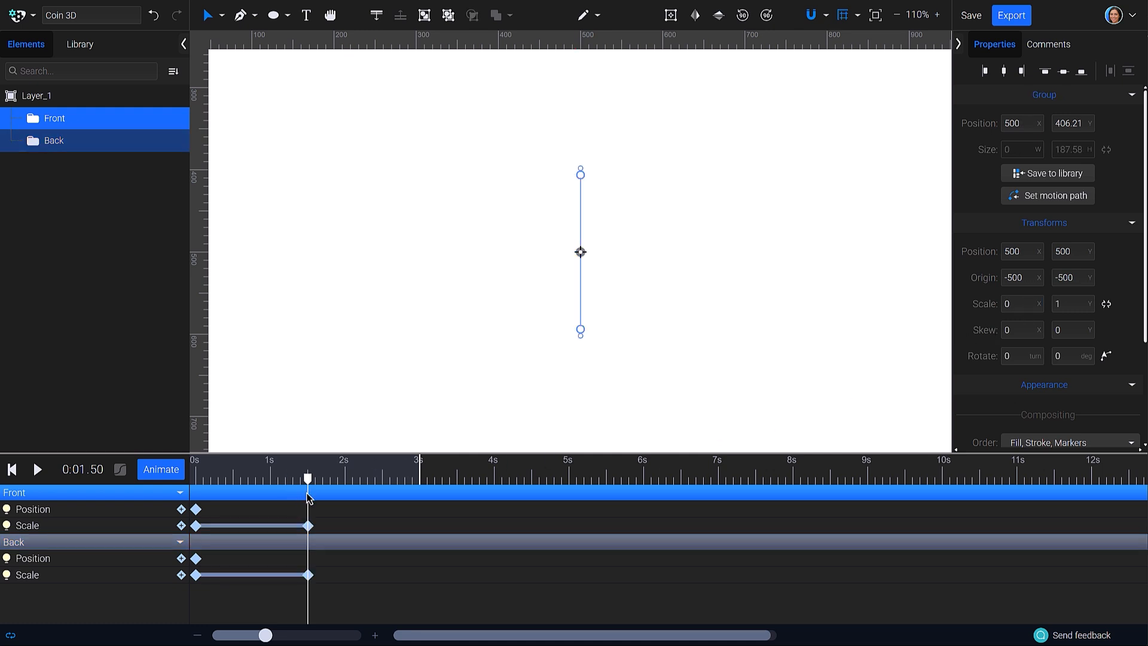
{"action": "key", "text": "shift+Left"}
{"action": "key", "text": "shift+Left"}
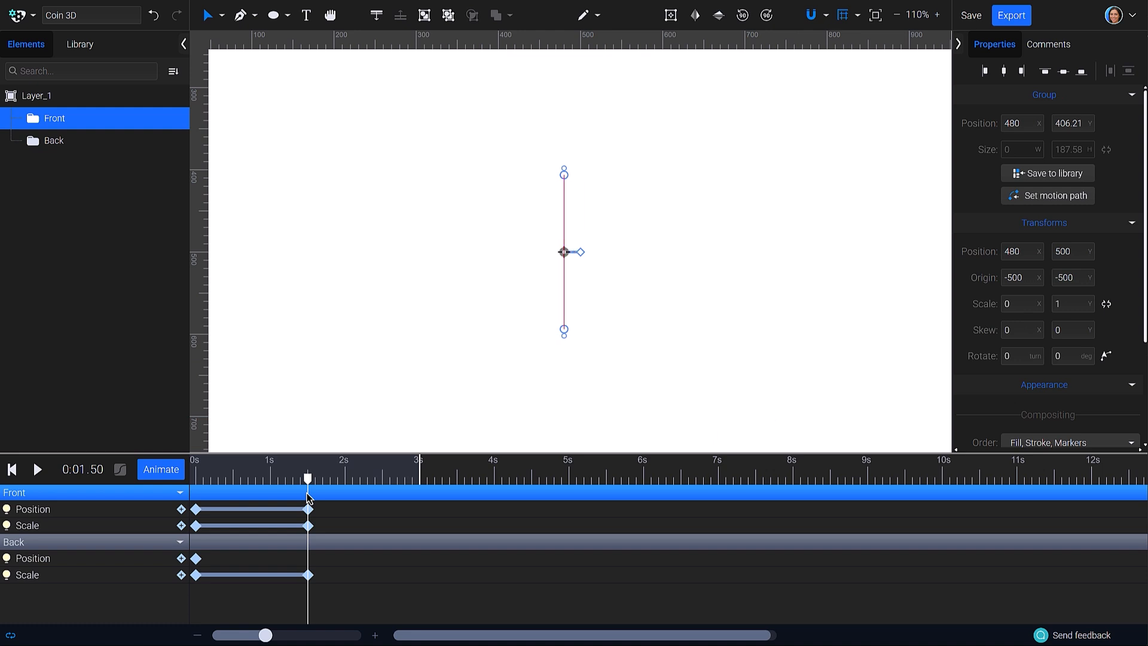
{"action": "left_click", "coordinate": [311, 542]}
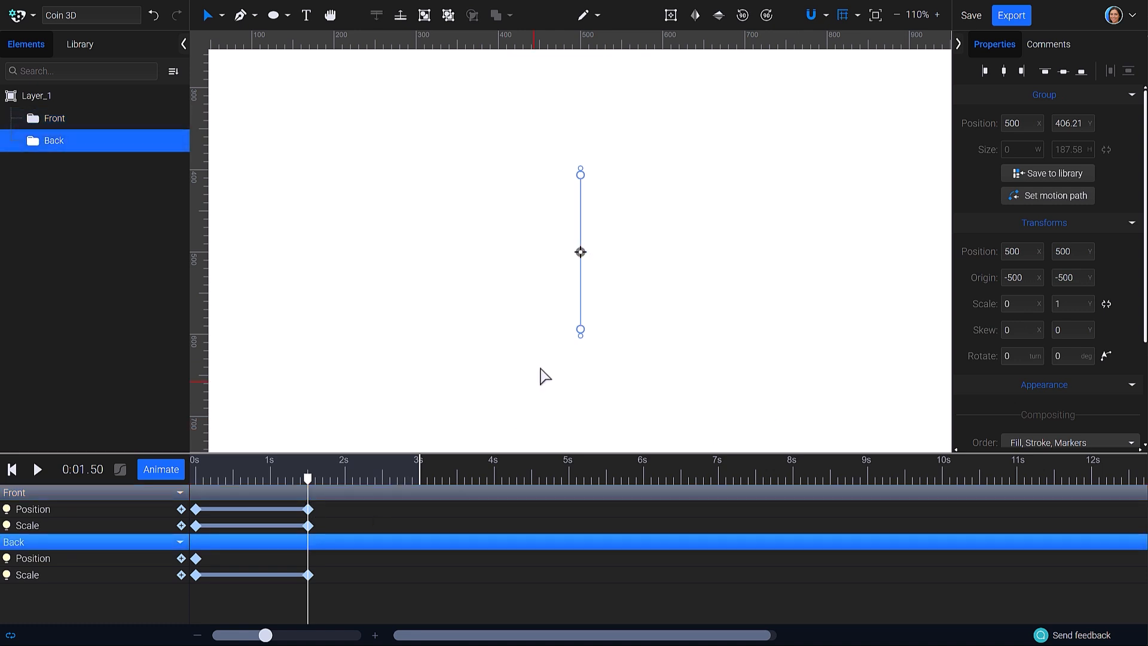
{"action": "key", "text": "shift+Right"}
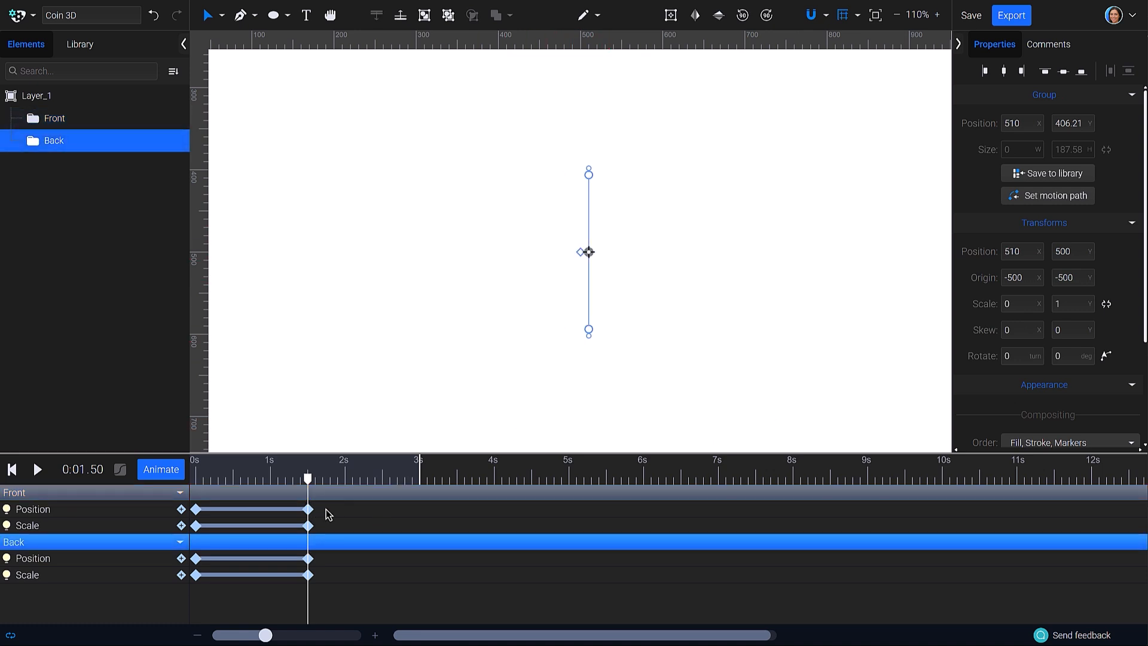
{"action": "key", "text": "shift+Right"}
- Draw a rectangle 40 px wide and 187.58 px high spanning the gap between the collapsed Front and Back groups
{"action": "left_click", "coordinate": [326, 510], "text": "shift"}
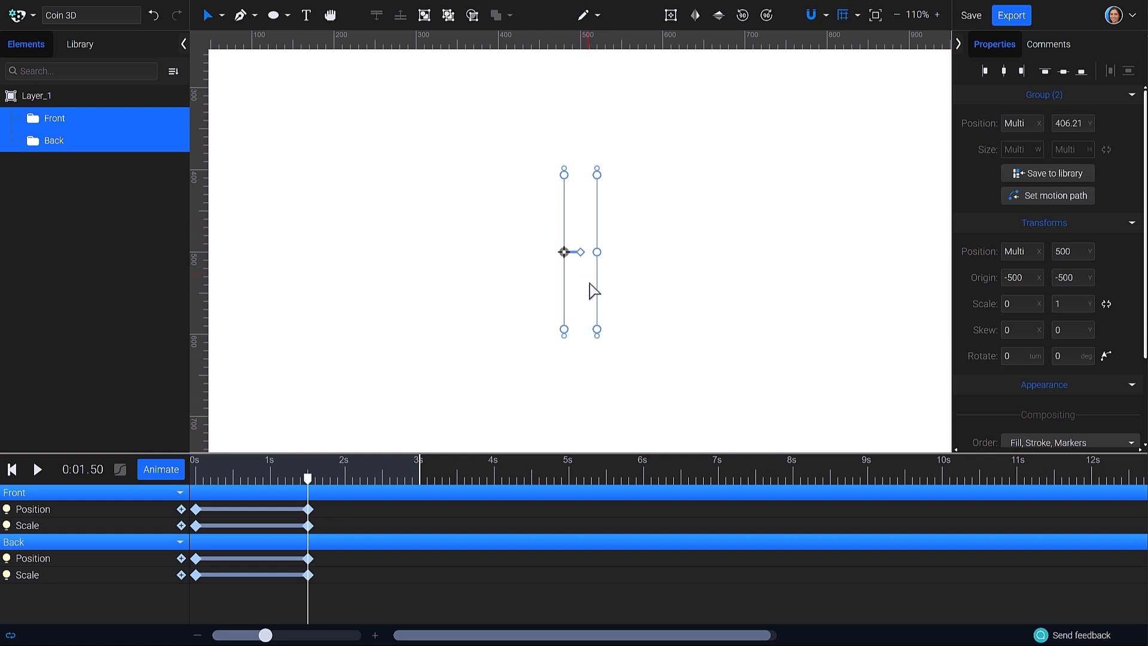
{"action": "left_click", "coordinate": [286, 23]}
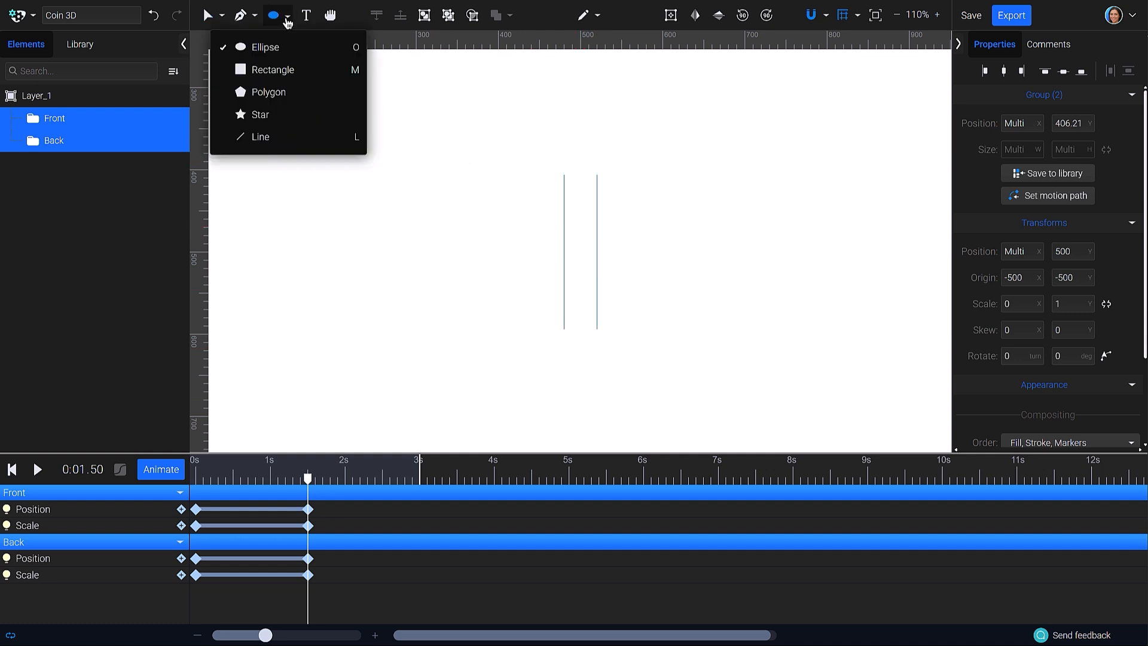
{"action": "left_click", "coordinate": [285, 78]}
{"action": "left_click_drag", "start_coordinate": [567, 181], "coordinate": [597, 329]}
- Fill the rectangle with the coin's orange, #EB9623, and move it down the stacking order to sit between Front and Back
{"action": "left_click_drag", "start_coordinate": [320, 482], "coordinate": [278, 478]}
{"action": "scroll", "coordinate": [1007, 359], "scroll_direction": "down", "scroll_amount": 4}
{"action": "left_click", "coordinate": [563, 243]}
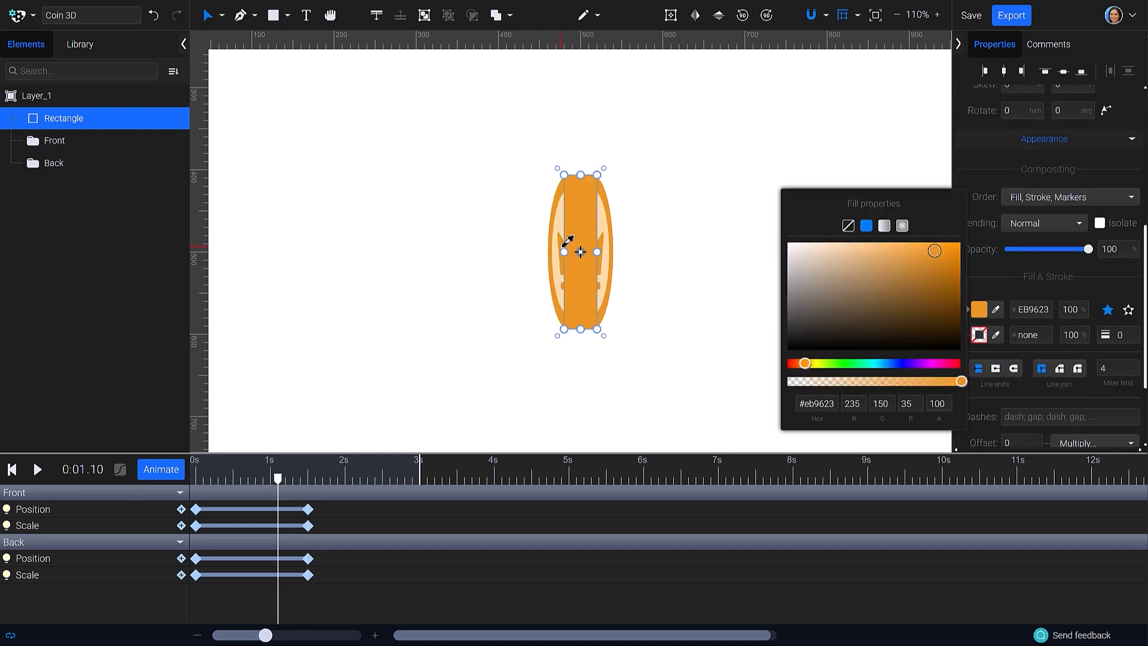
{"action": "left_click", "coordinate": [524, 252]}
{"action": "left_click", "coordinate": [100, 122]}
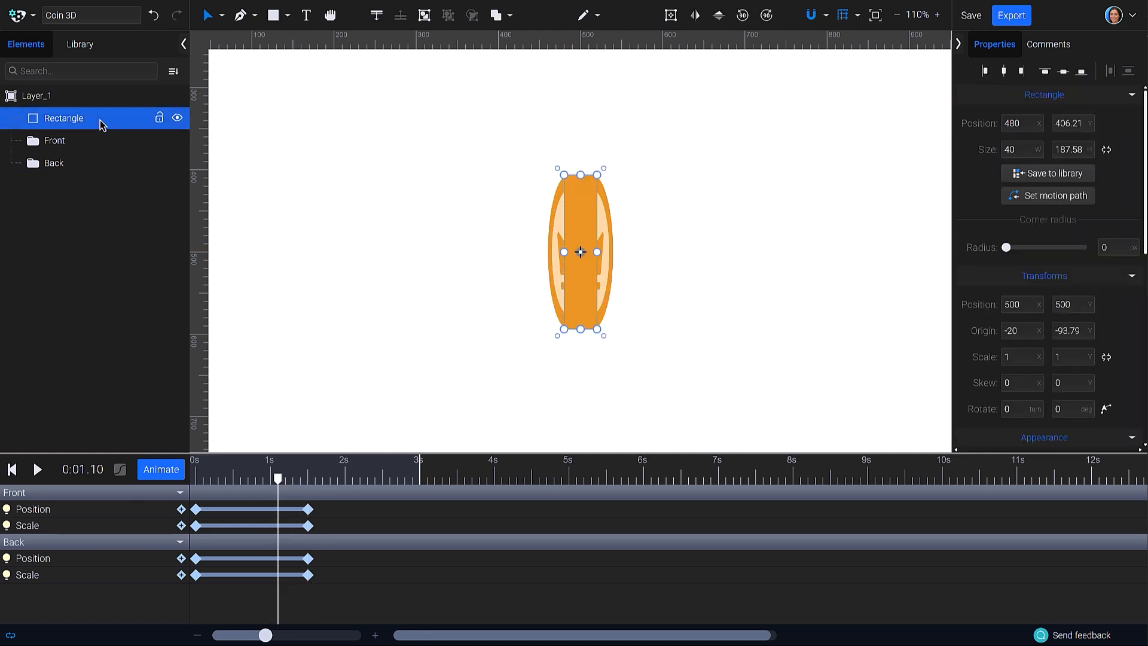
{"action": "left_click", "coordinate": [381, 21]}
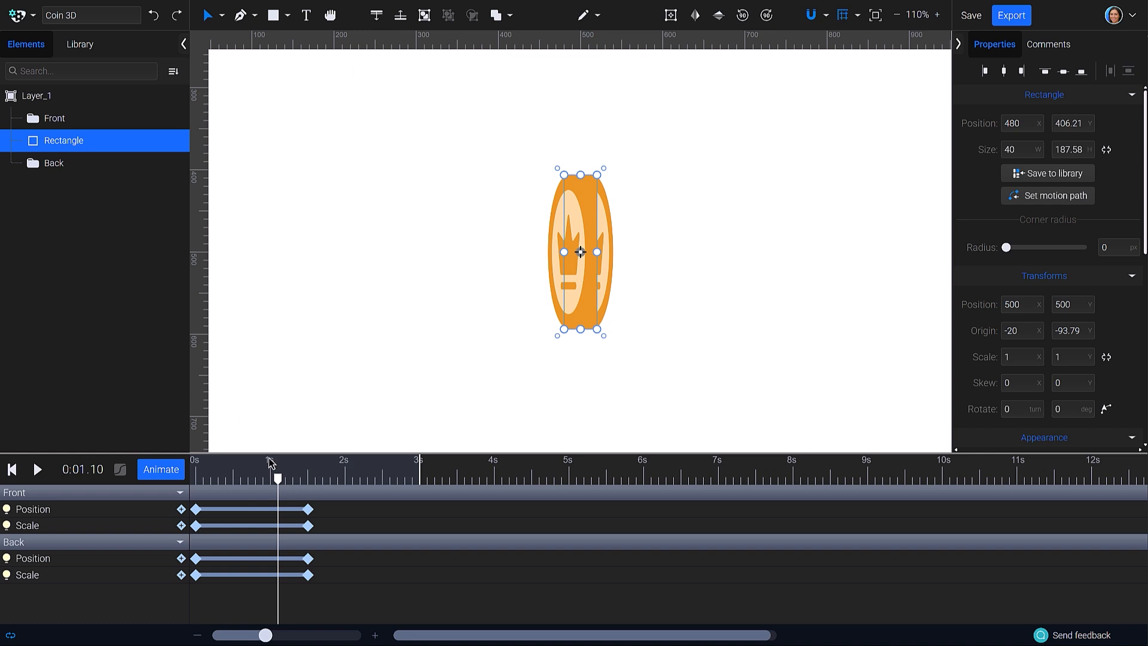
- Add a Scale animator to the Rectangle at 1.5 s and set its X scale to 0 at 0 s
{"action": "left_click_drag", "start_coordinate": [270, 463], "coordinate": [308, 475]}
{"action": "left_click", "coordinate": [161, 469]}
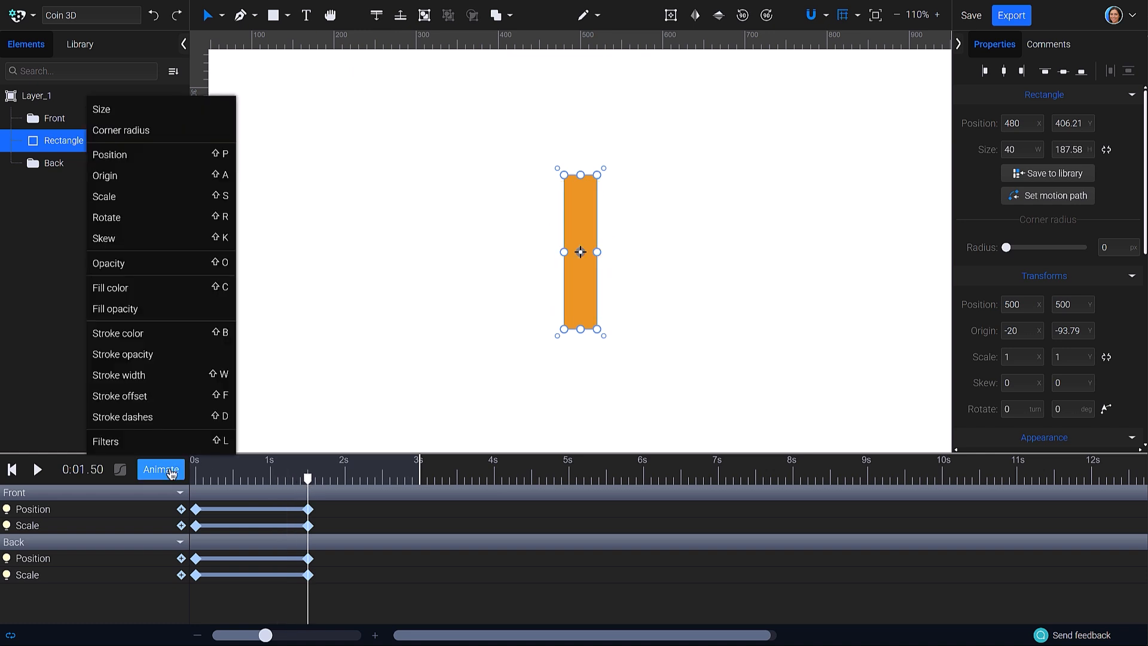
{"action": "left_click", "coordinate": [136, 208]}
{"action": "left_click_drag", "start_coordinate": [309, 481], "coordinate": [198, 480]}
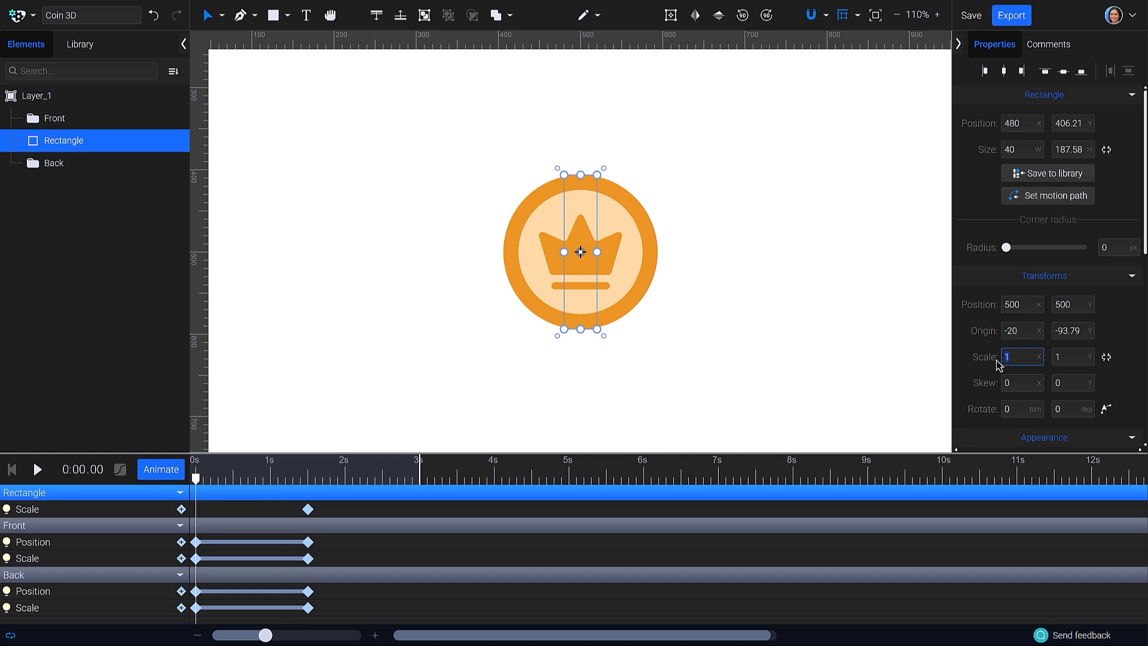
{"action": "key", "text": "Return"}
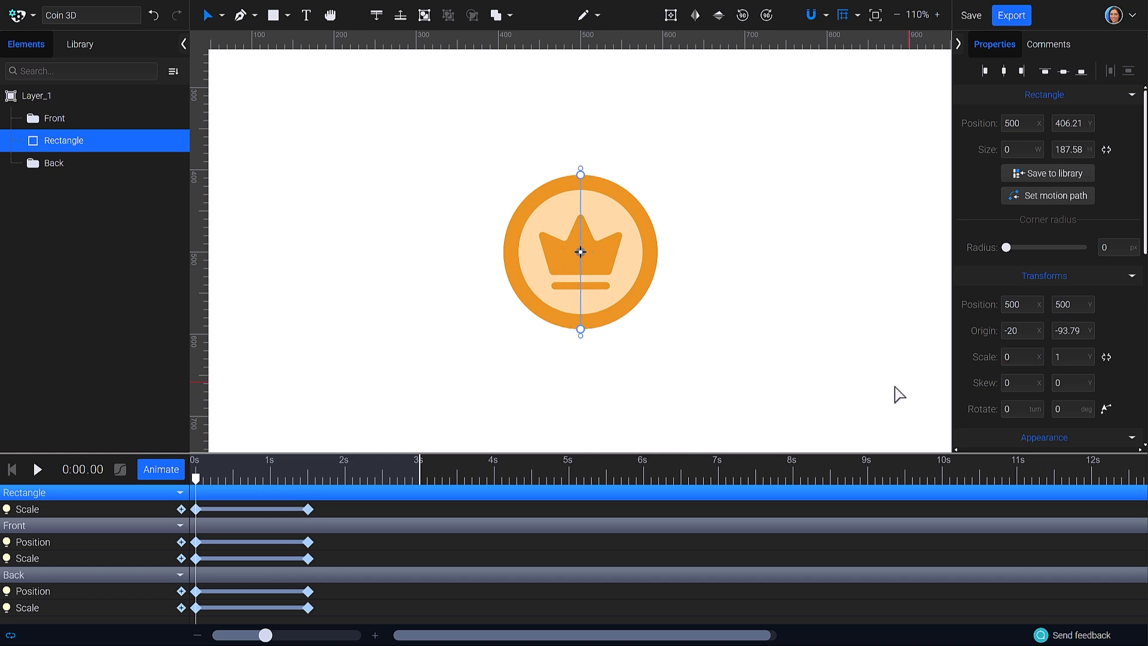
- Duplicate the 0 s keyframes of the Rectangle, Front and Back at 3 s, and preview the animation
{"action": "left_click_drag", "start_coordinate": [199, 482], "coordinate": [418, 479]}
{"action": "right_click", "coordinate": [196, 509]}
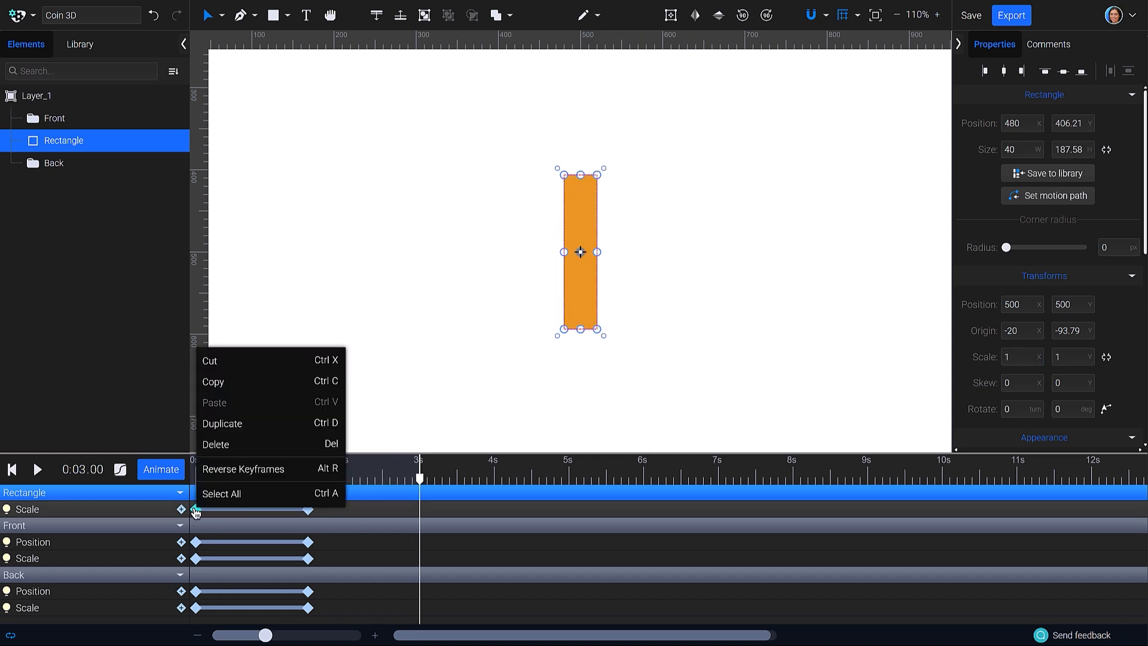
{"action": "left_click", "coordinate": [236, 423]}
{"action": "right_click", "coordinate": [197, 557]}
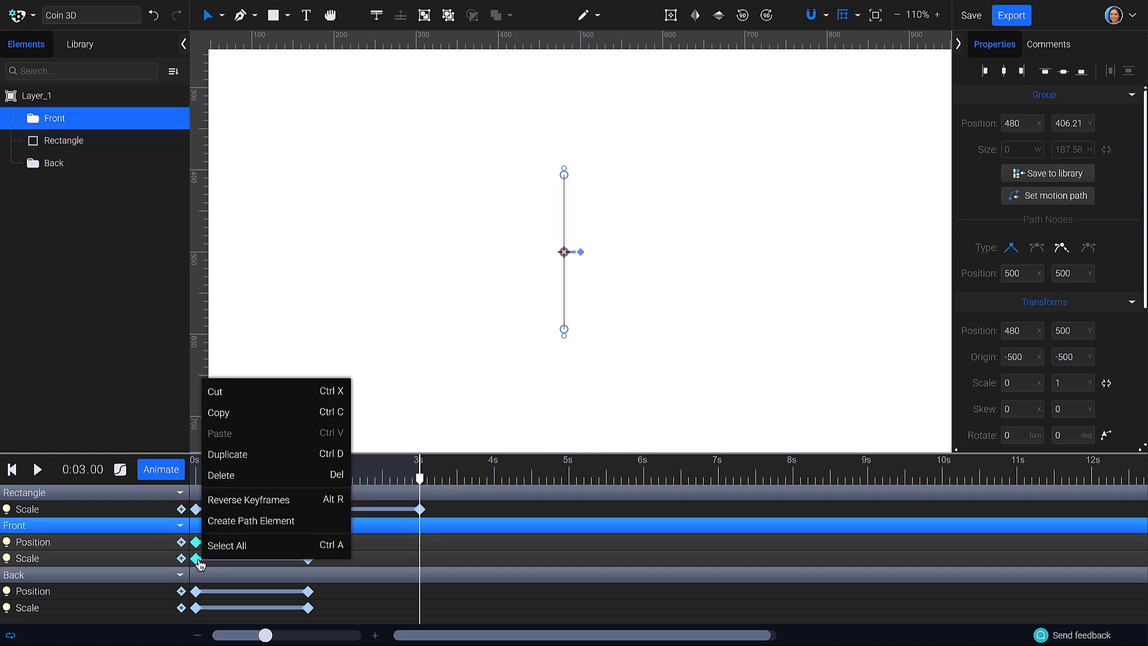
{"action": "left_click", "coordinate": [259, 455]}
{"action": "left_click_drag", "start_coordinate": [190, 581], "coordinate": [207, 613]}
{"action": "right_click", "coordinate": [197, 591]}
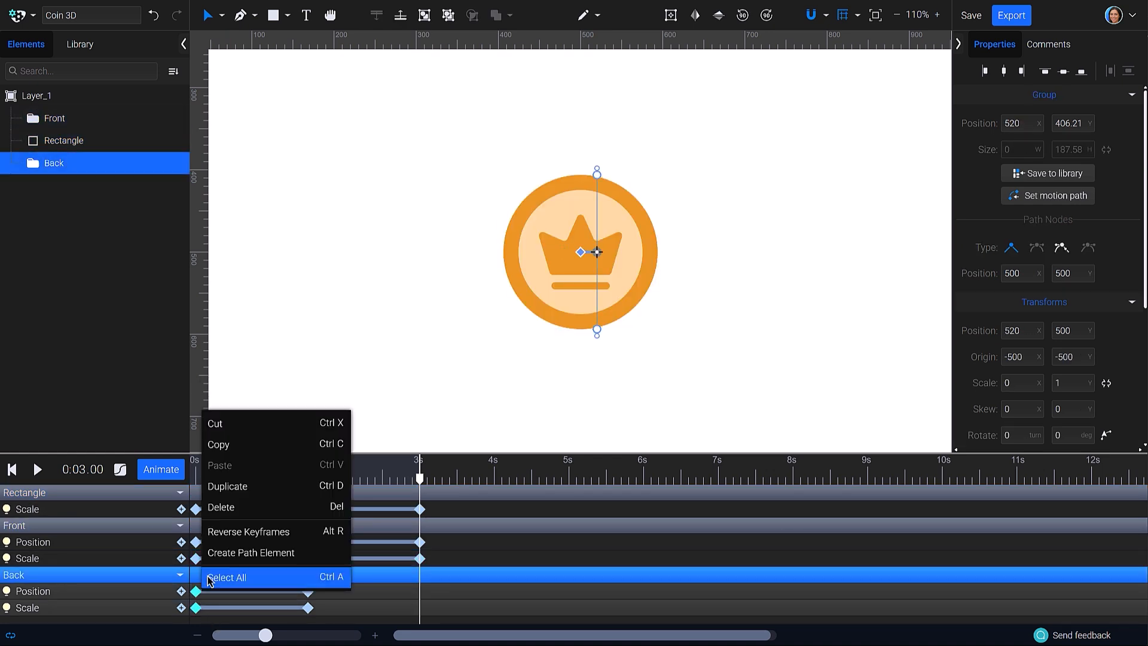
{"action": "left_click", "coordinate": [274, 486]}
{"action": "key", "text": "space"}
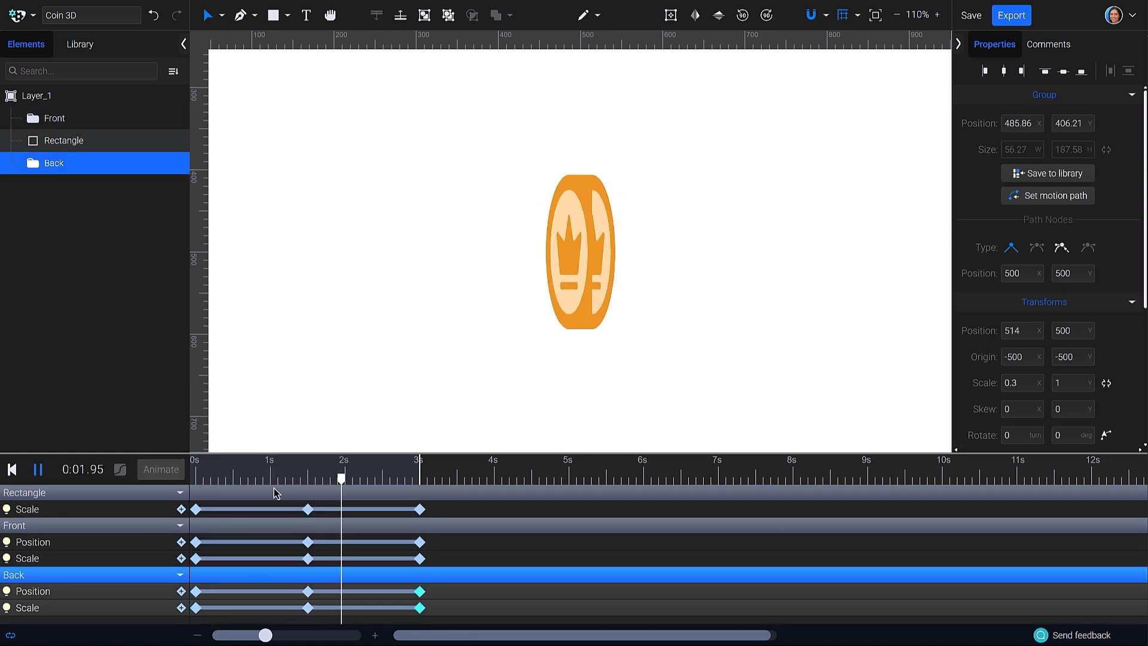
{"action": "left_click", "coordinate": [476, 403]}
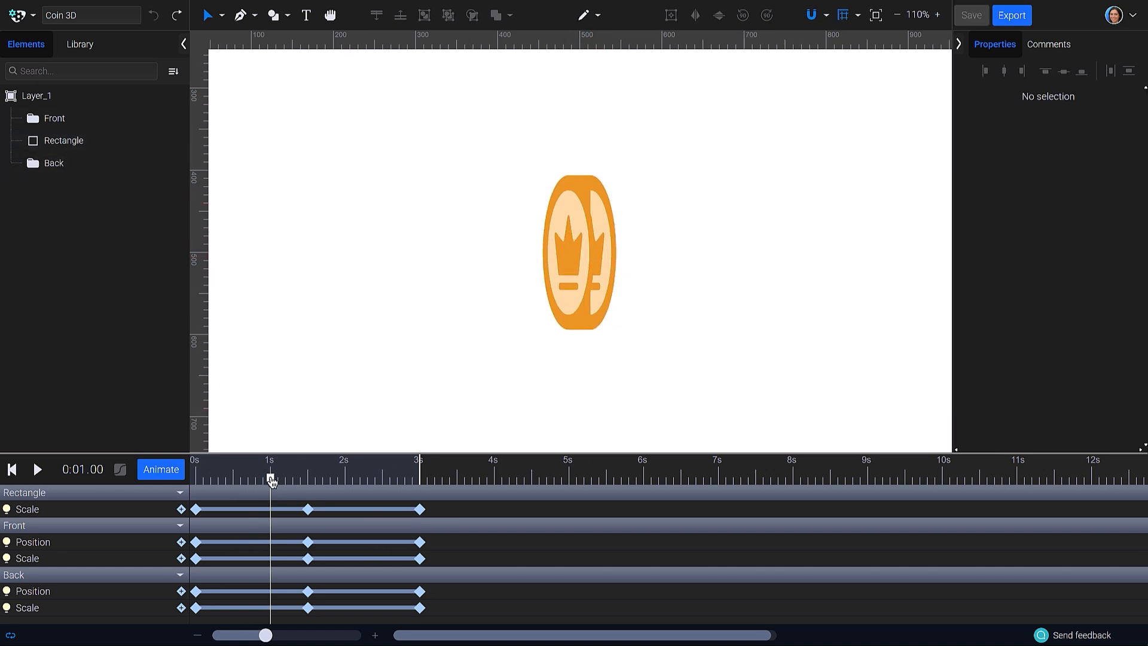
- Duplicate the Back group at 0 s, raise the copy above Front in the stacking order and hide it
{"action": "left_click_drag", "start_coordinate": [271, 477], "coordinate": [194, 473]}
{"action": "left_click", "coordinate": [69, 168]}
{"action": "right_click", "coordinate": [69, 169]}
{"action": "mouse_move", "coordinate": [138, 180]}
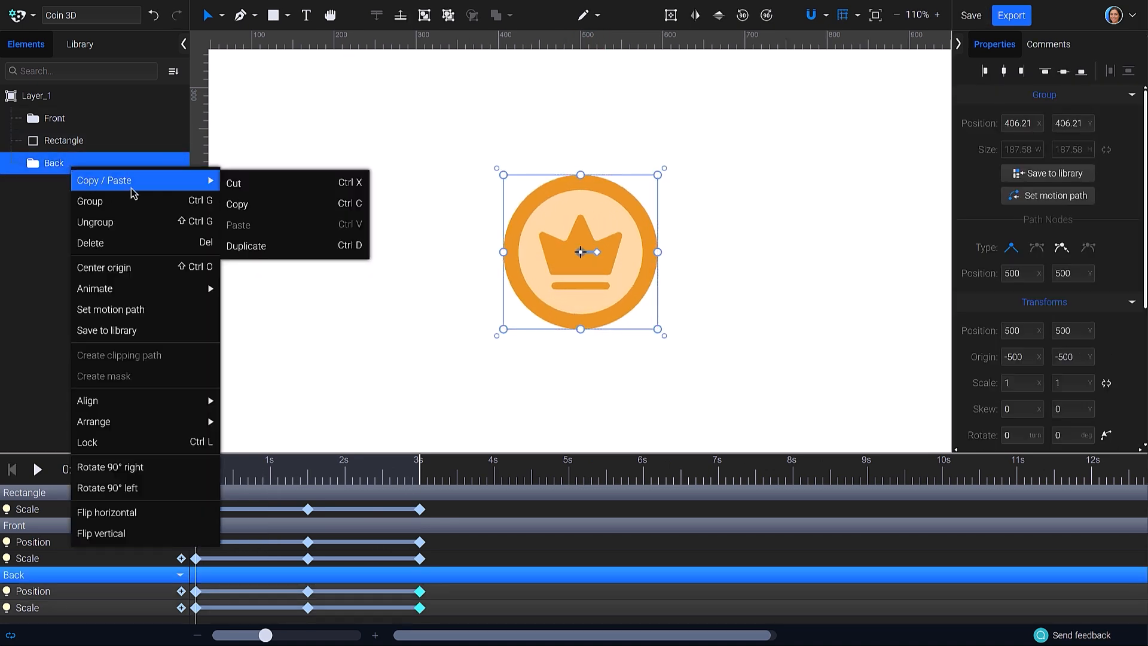
{"action": "left_click", "coordinate": [285, 247]}
{"action": "left_click", "coordinate": [400, 22]}
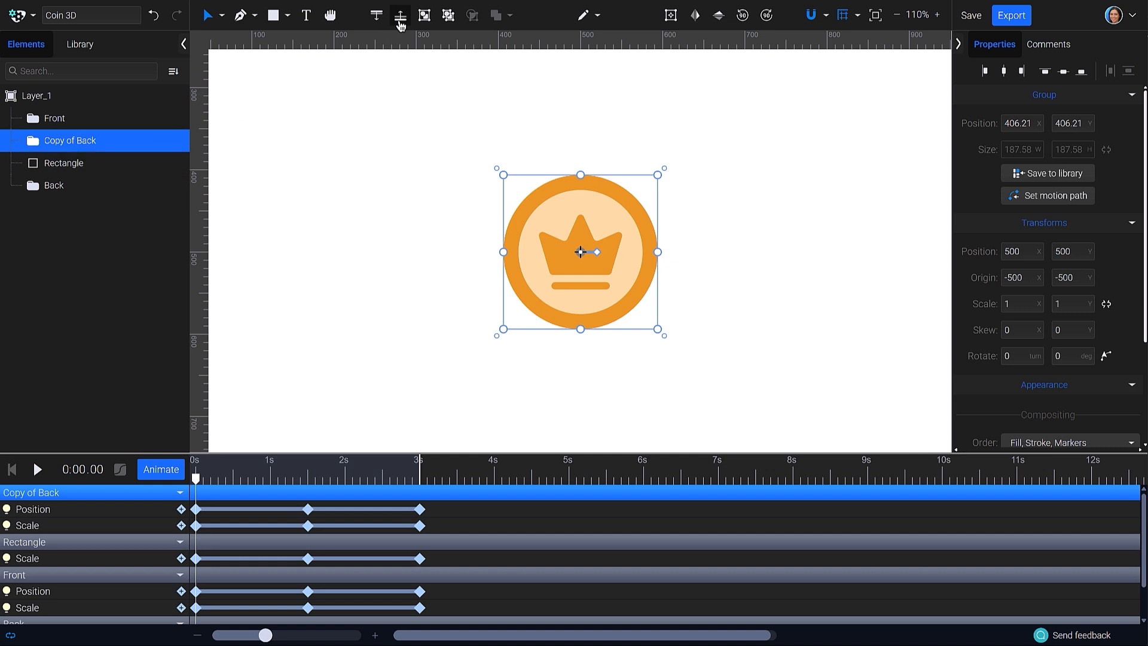
{"action": "left_click", "coordinate": [400, 22]}
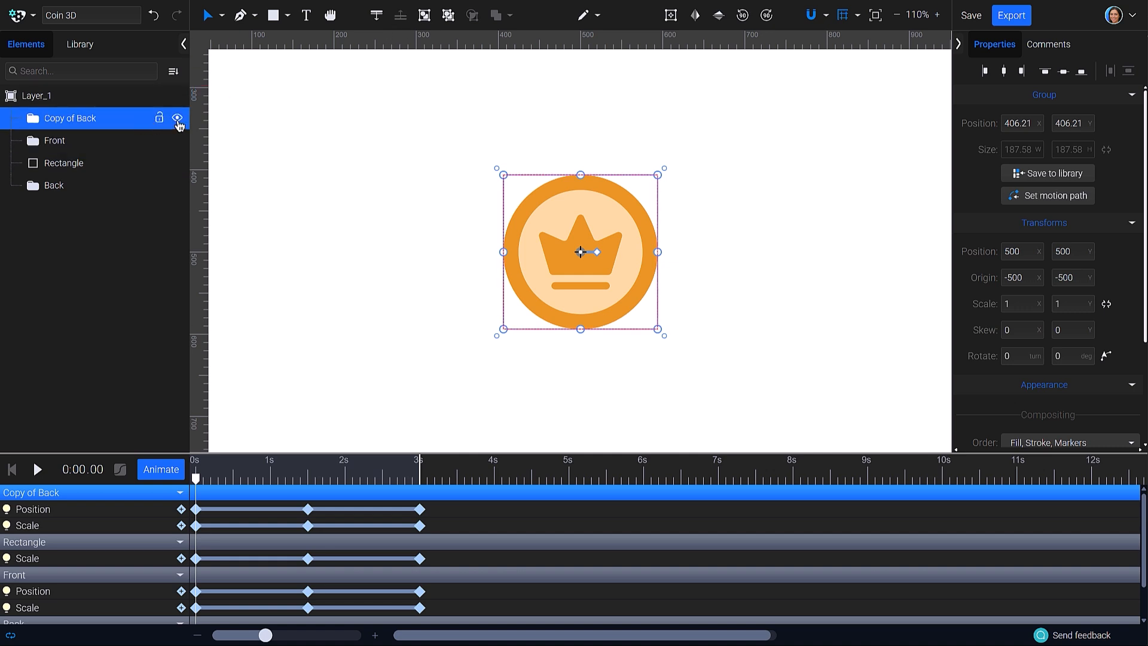
{"action": "left_click", "coordinate": [177, 119]}
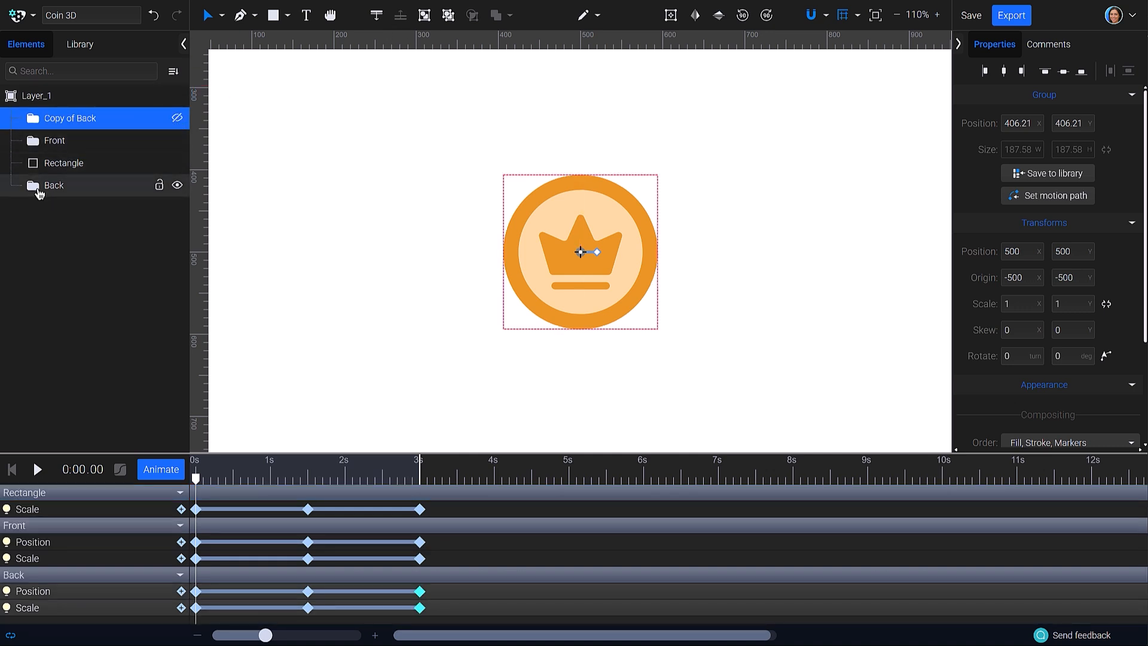
- Delete the Crown group and the inner Copy of Ellipse from the original Back group
{"action": "left_click", "coordinate": [66, 209]}
{"action": "left_click", "coordinate": [45, 231]}
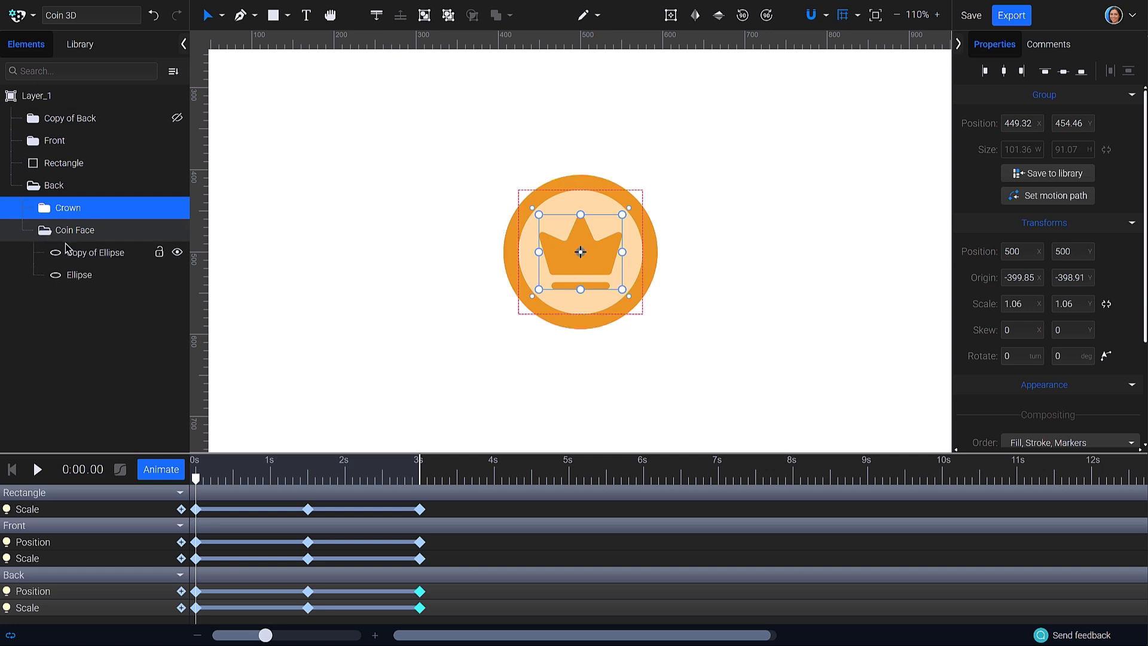
{"action": "left_click", "coordinate": [80, 256], "text": "ctrl"}
{"action": "right_click", "coordinate": [83, 255]}
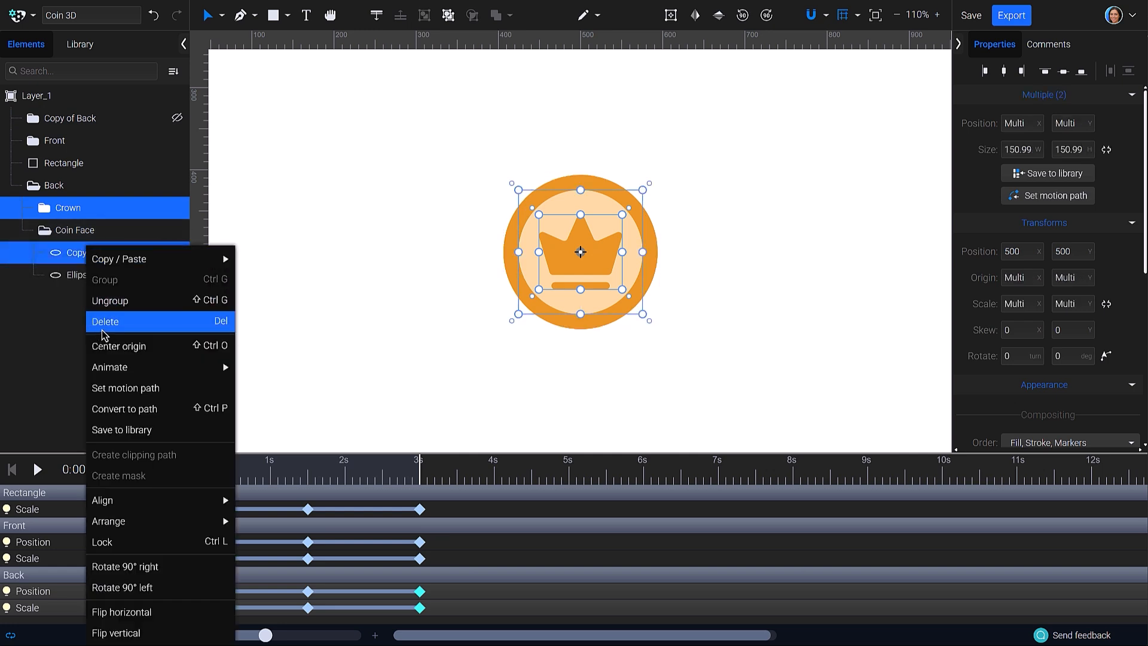
{"action": "left_click", "coordinate": [137, 335]}
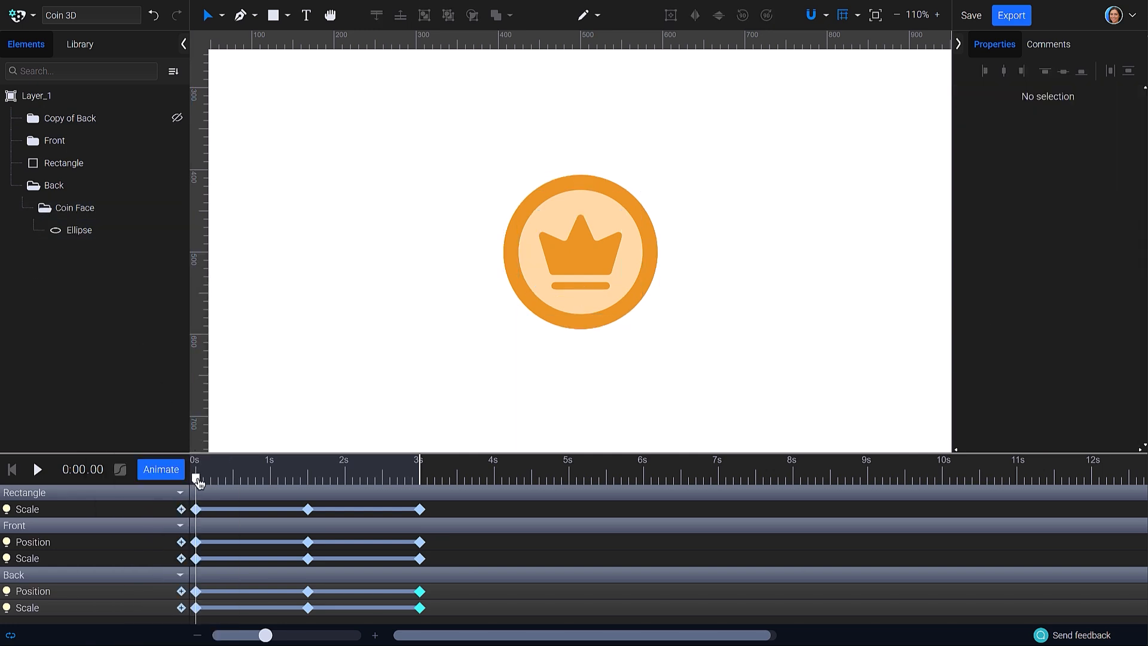
- Add Opacity animators at 1.5 s to the Crown and Copy of Ellipse inside the Front group
{"action": "left_click_drag", "start_coordinate": [199, 483], "coordinate": [311, 488]}
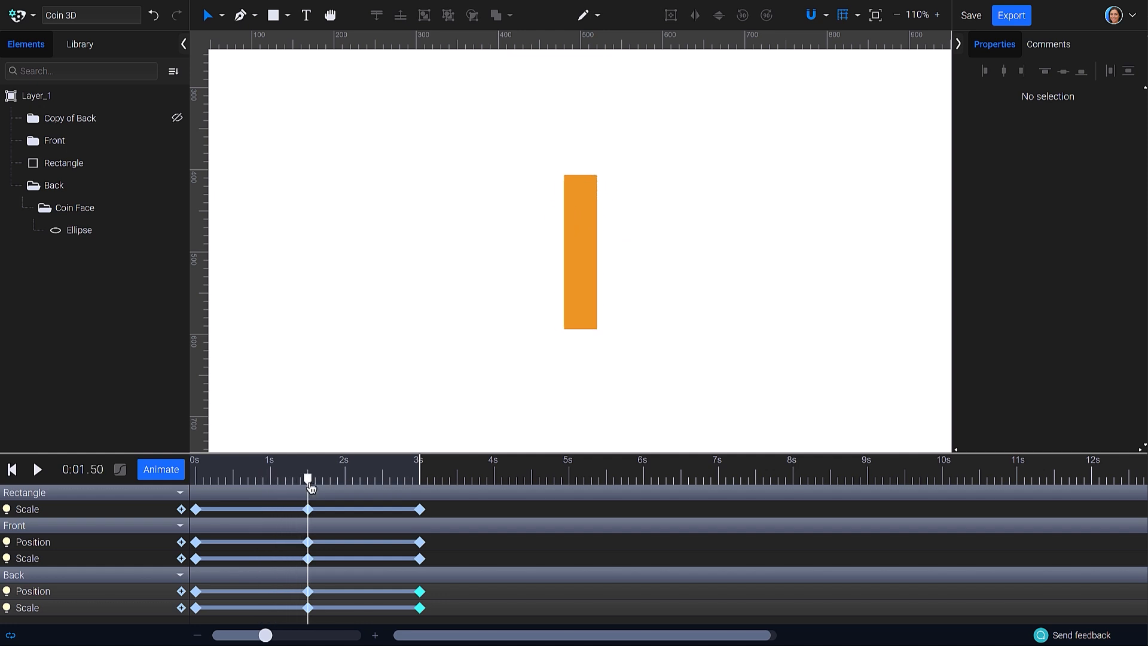
{"action": "left_click", "coordinate": [34, 184]}
{"action": "left_click", "coordinate": [33, 140]}
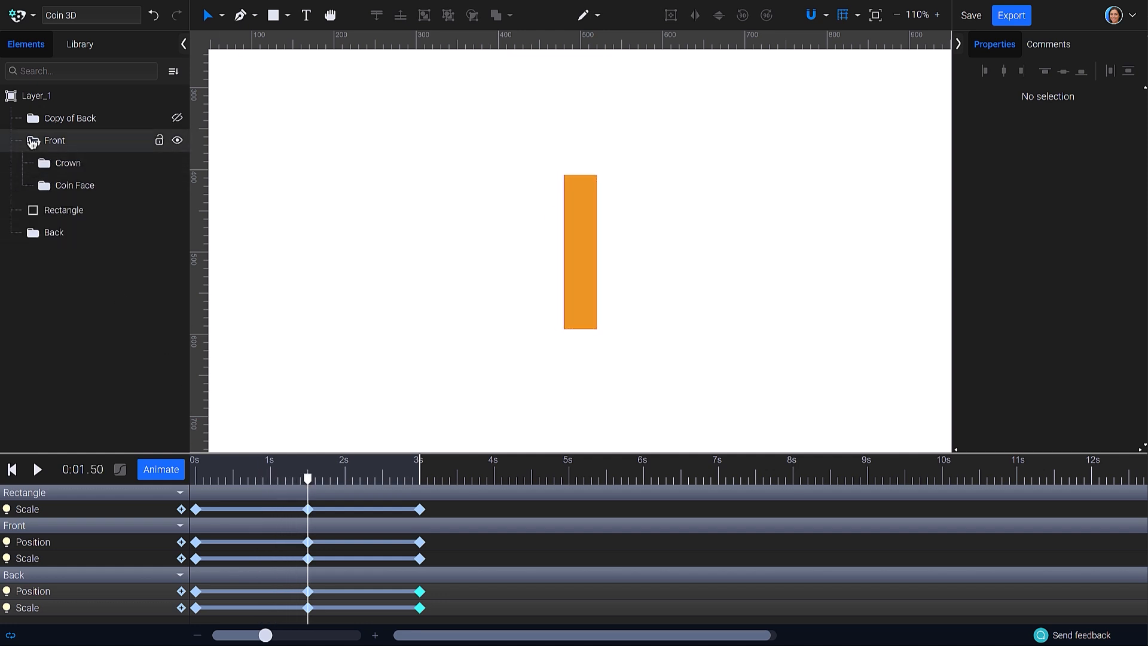
{"action": "left_click", "coordinate": [66, 163]}
{"action": "left_click", "coordinate": [45, 187]}
{"action": "left_click", "coordinate": [94, 208], "text": "shift"}
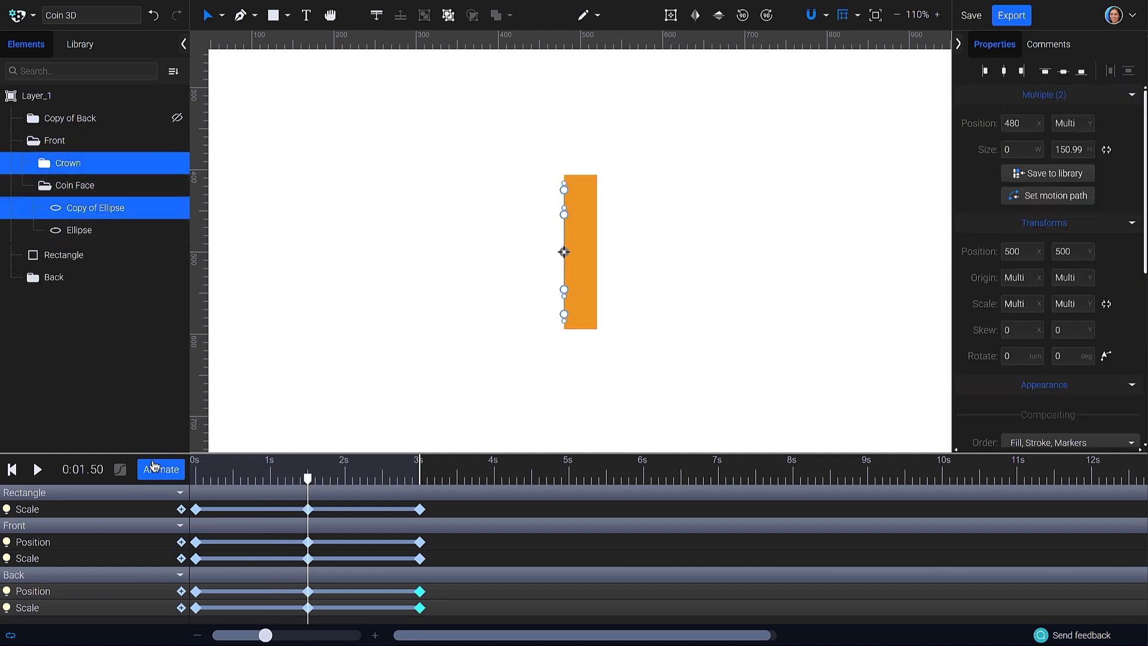
{"action": "left_click", "coordinate": [153, 467]}
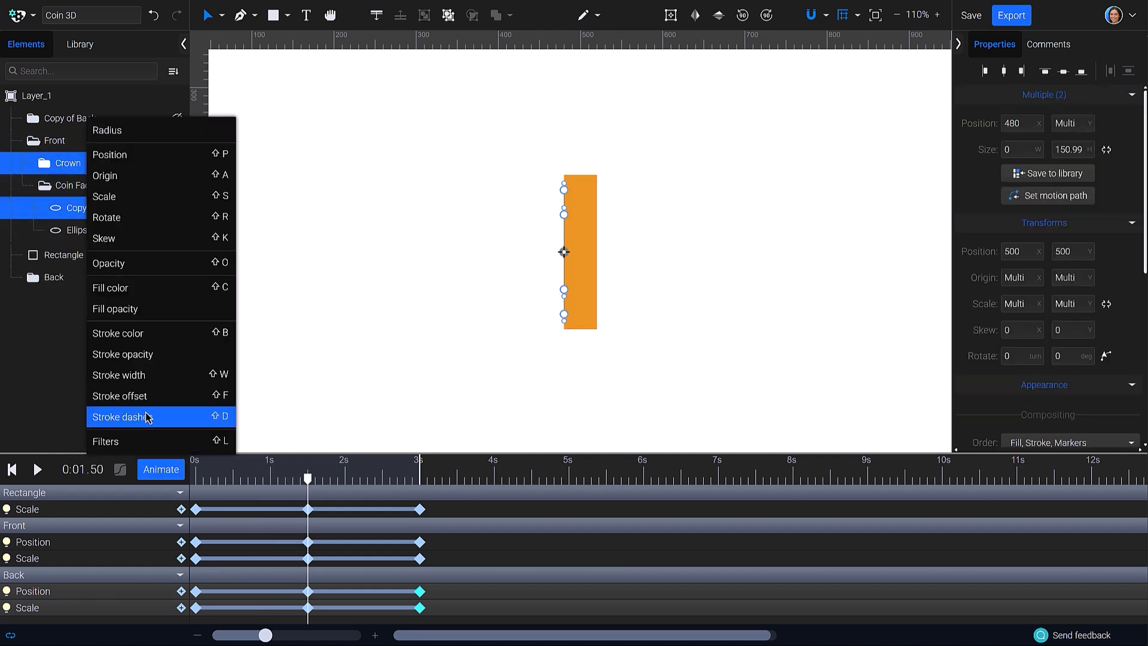
{"action": "left_click", "coordinate": [119, 274]}
- Set the opacity of Front's Crown and Copy of Ellipse to 0 at 1.51 s and preview the animation
{"action": "scroll", "coordinate": [366, 535], "scroll_direction": "up", "scroll_amount": 3}
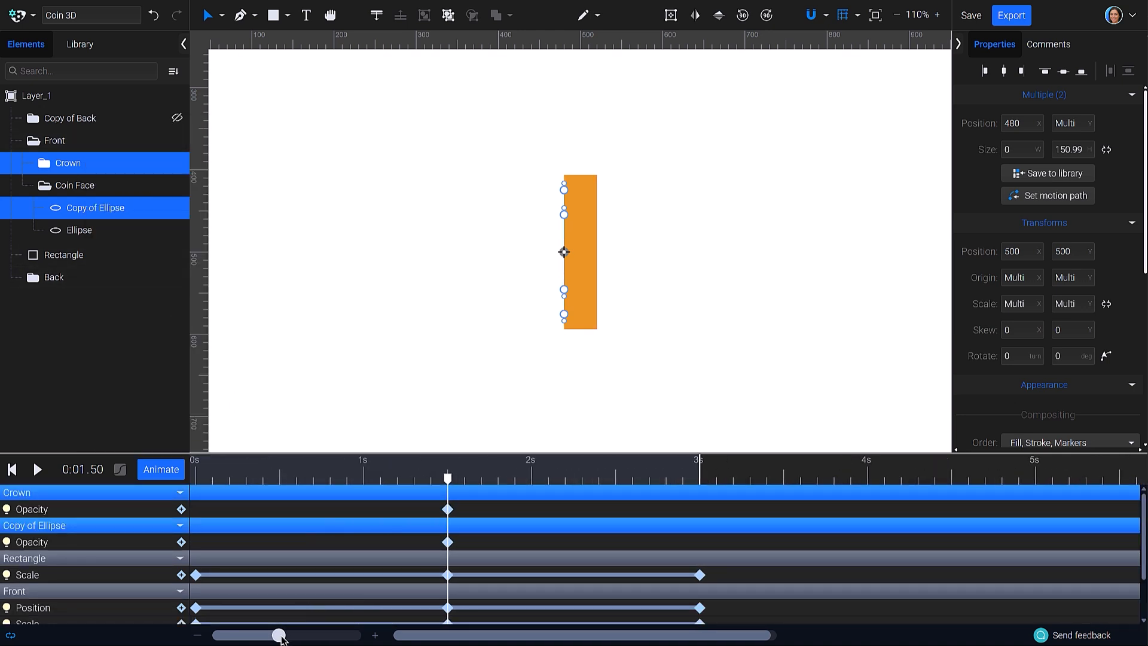
{"action": "left_click_drag", "start_coordinate": [280, 638], "coordinate": [312, 639]}
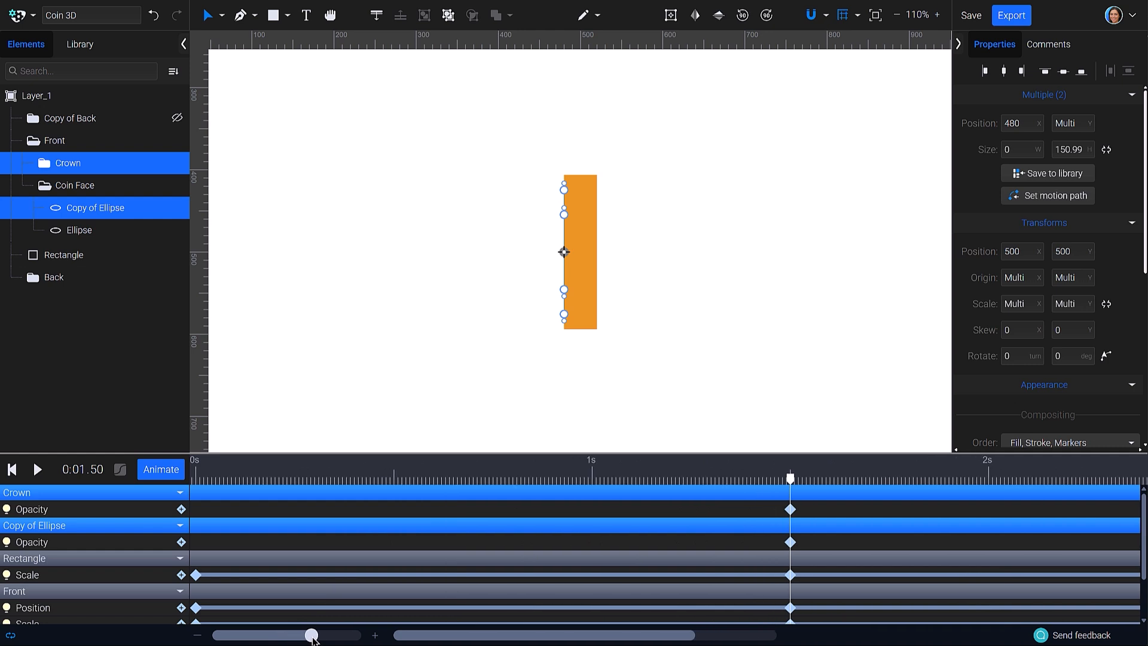
{"action": "left_click_drag", "start_coordinate": [393, 639], "coordinate": [458, 639]}
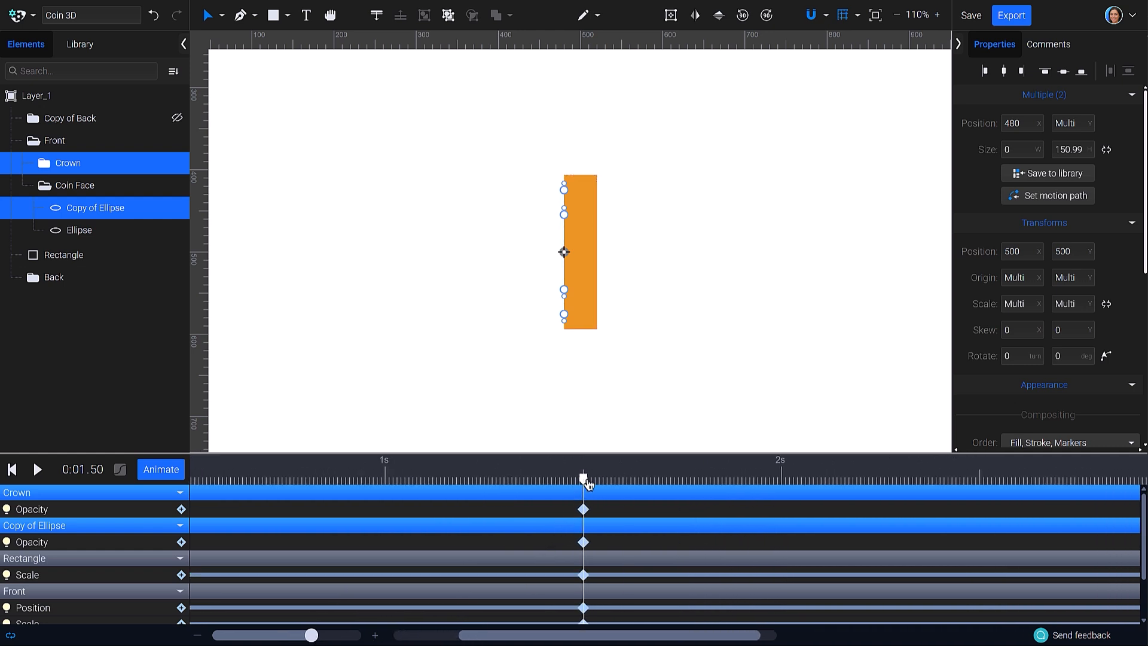
{"action": "left_click_drag", "start_coordinate": [588, 484], "coordinate": [591, 483]}
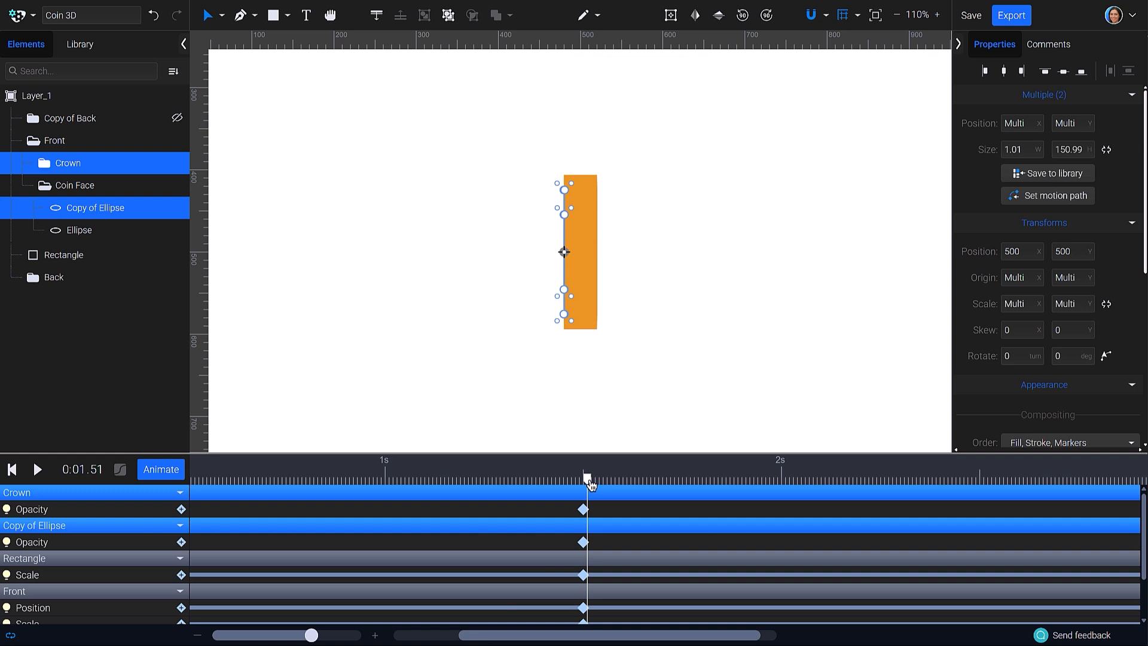
{"action": "scroll", "coordinate": [1048, 366], "scroll_direction": "down", "scroll_amount": 5}
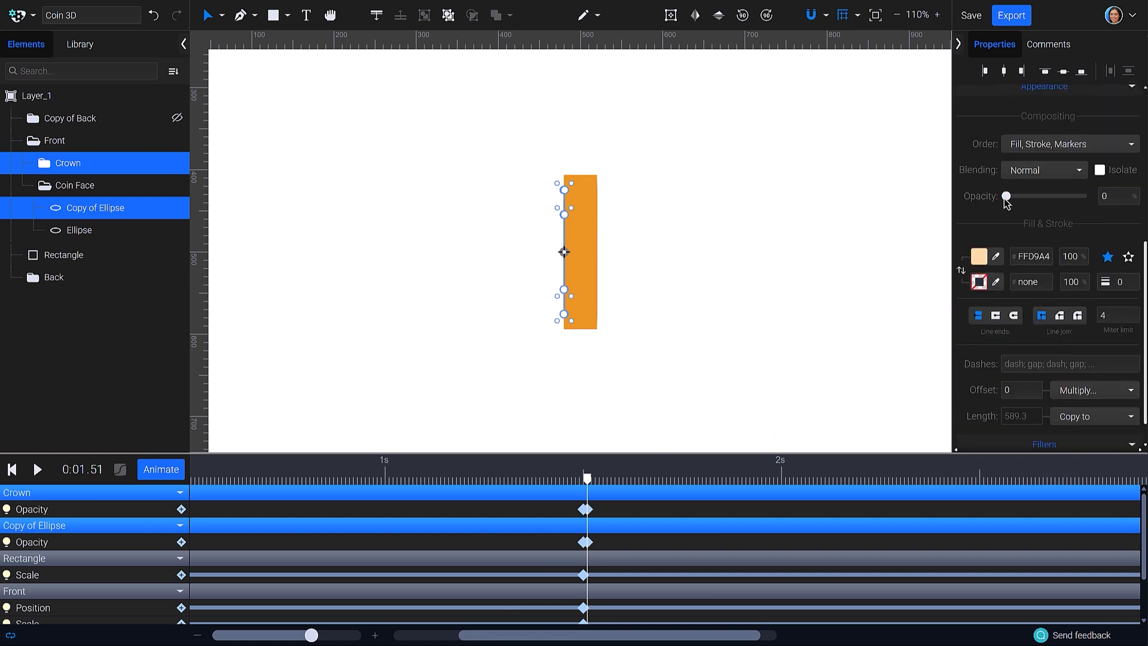
{"action": "key", "text": "space"}
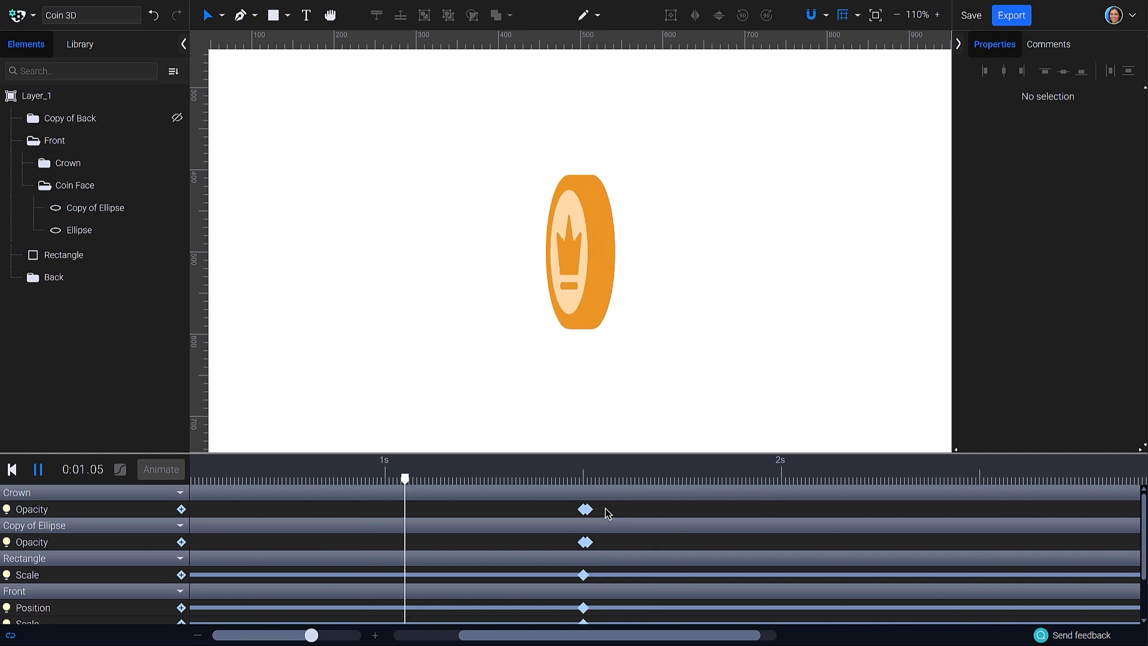
{"action": "key", "text": "space"}
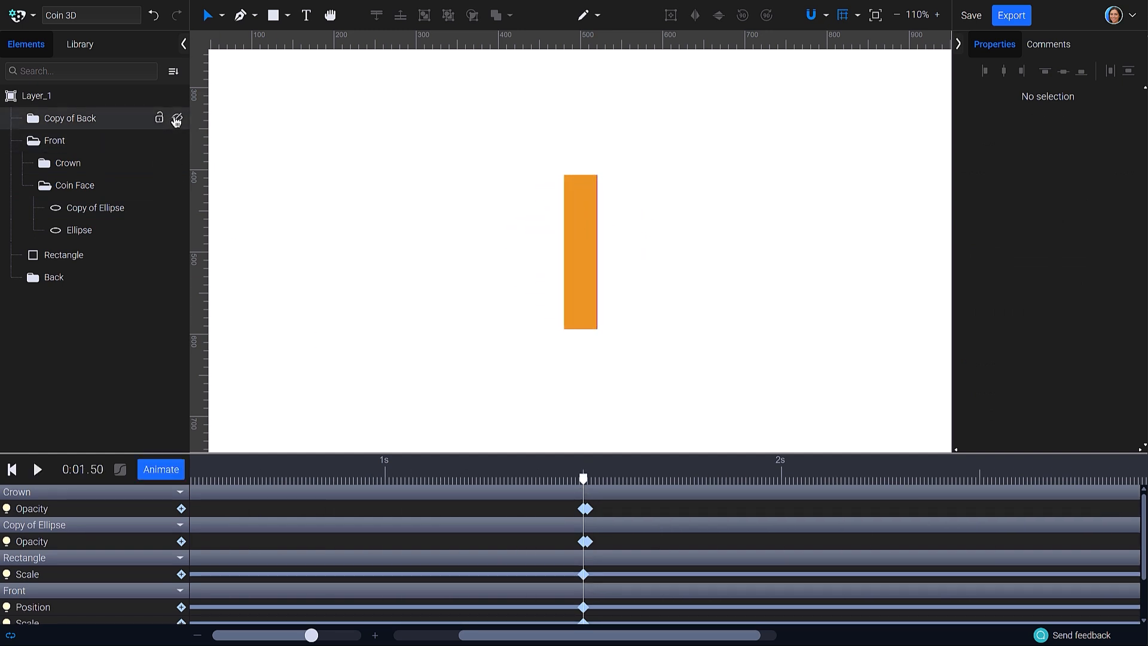
- Unhide Copy of Back, animate its opacity from 0 at 1.5 s to 100 at 1.51 s, and preview the animation
{"action": "left_click", "coordinate": [177, 120]}
{"action": "left_click", "coordinate": [96, 124]}
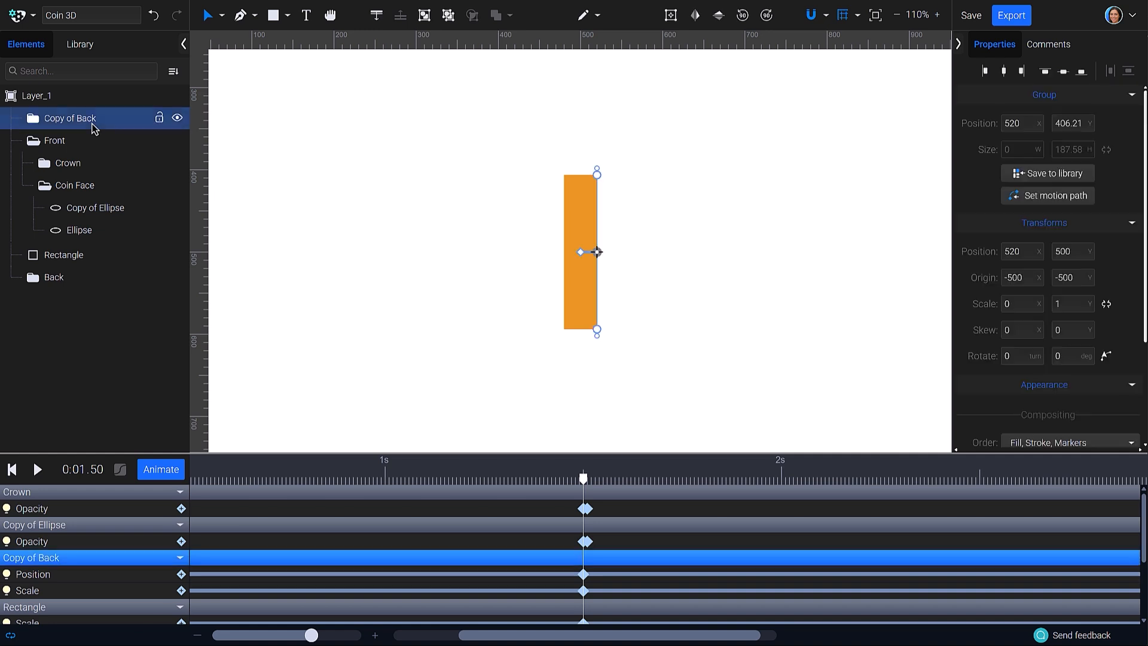
{"action": "left_click", "coordinate": [161, 469]}
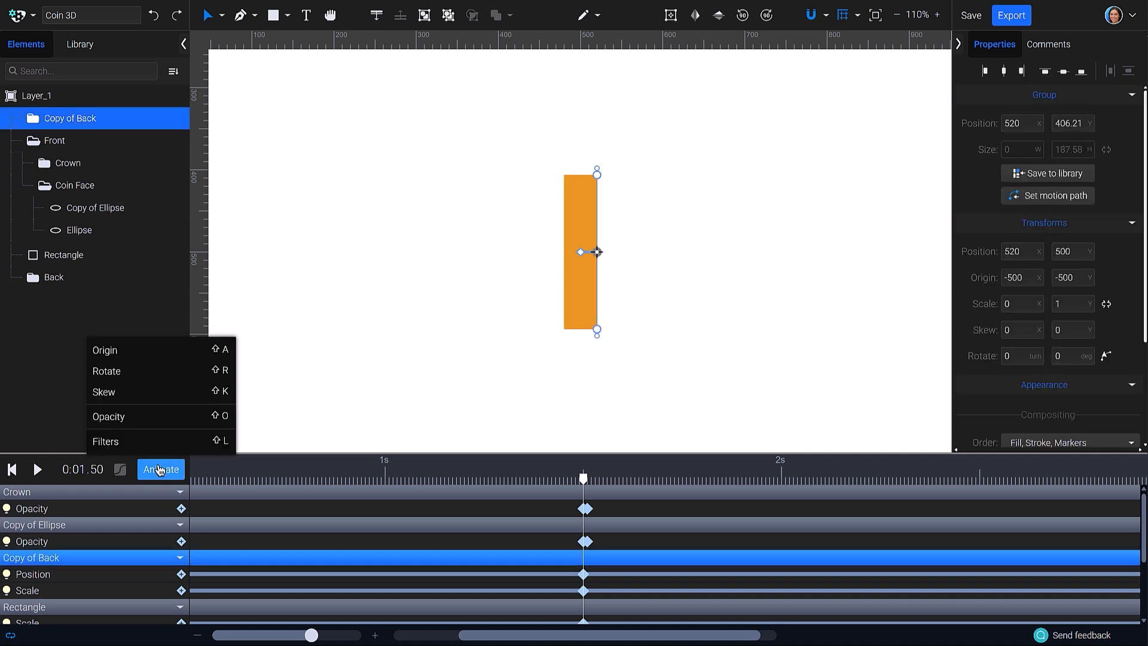
{"action": "left_click", "coordinate": [152, 417]}
{"action": "scroll", "coordinate": [1027, 357], "scroll_direction": "down", "scroll_amount": 3}
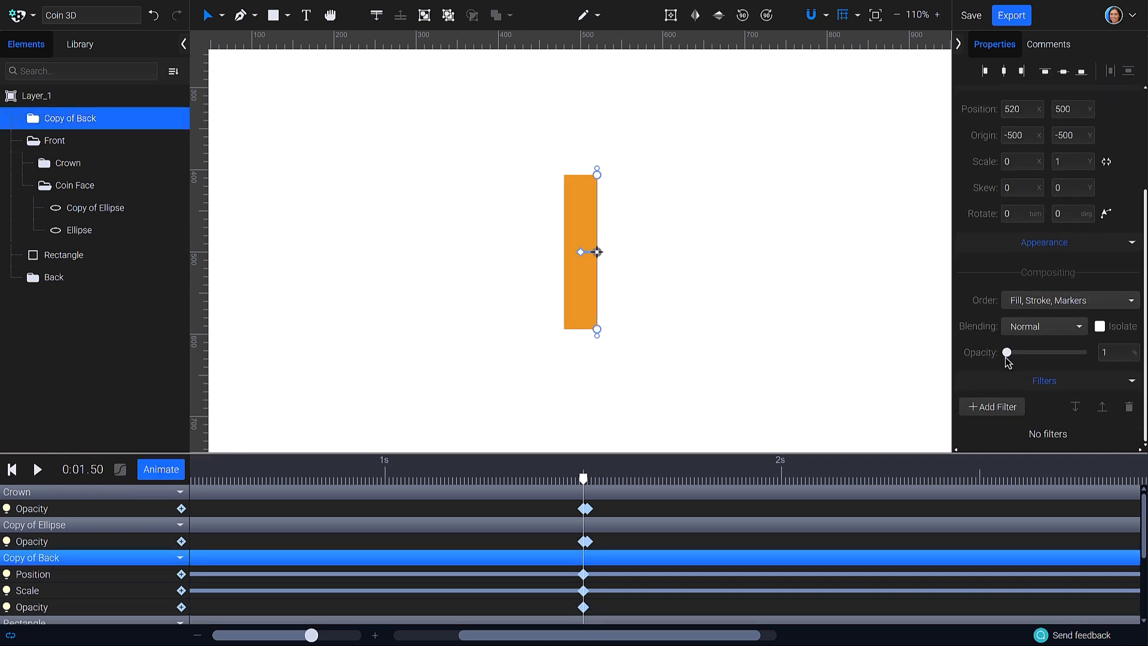
{"action": "left_click_drag", "start_coordinate": [585, 484], "coordinate": [590, 483]}
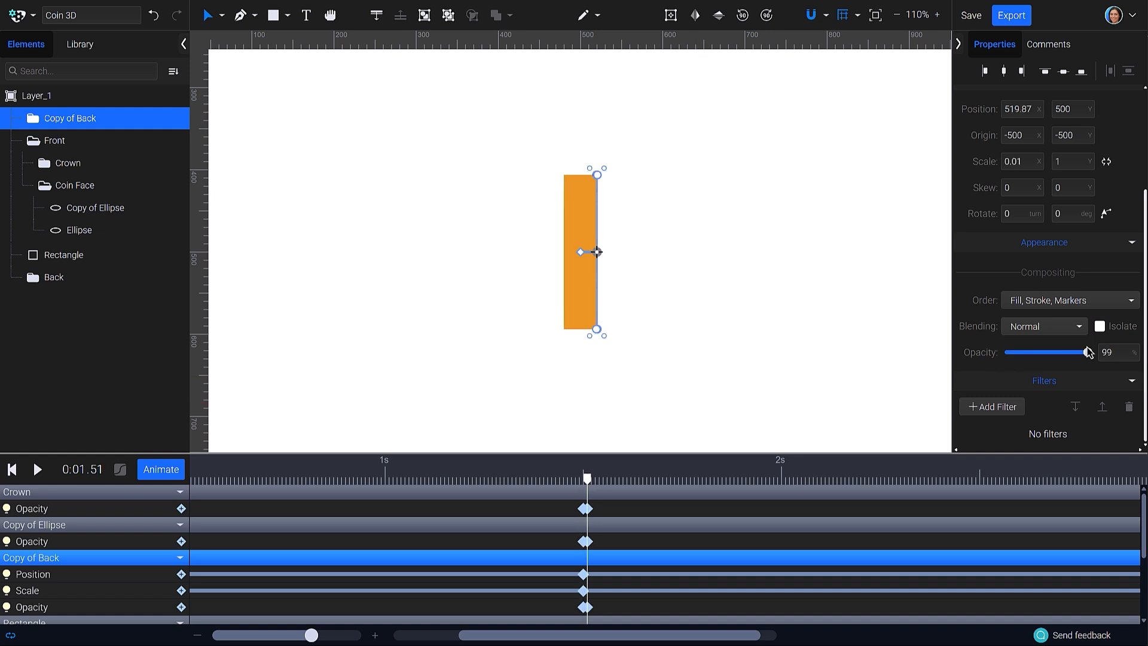
{"action": "scroll", "coordinate": [632, 548], "scroll_direction": "down", "scroll_amount": 6}
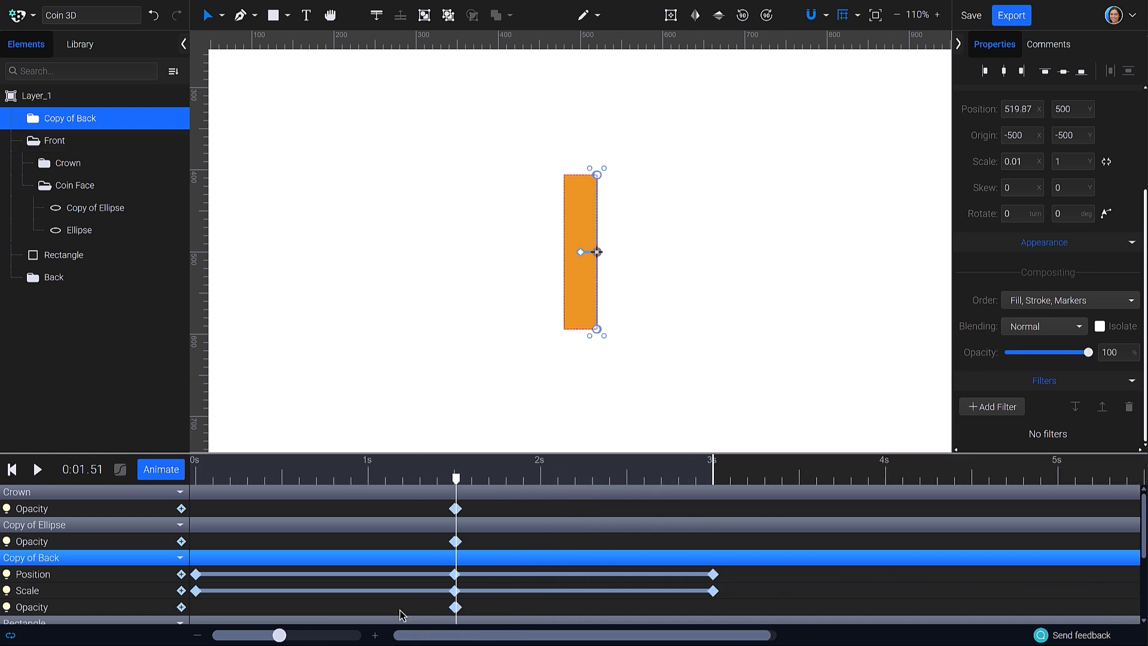
{"action": "key", "text": "space"}
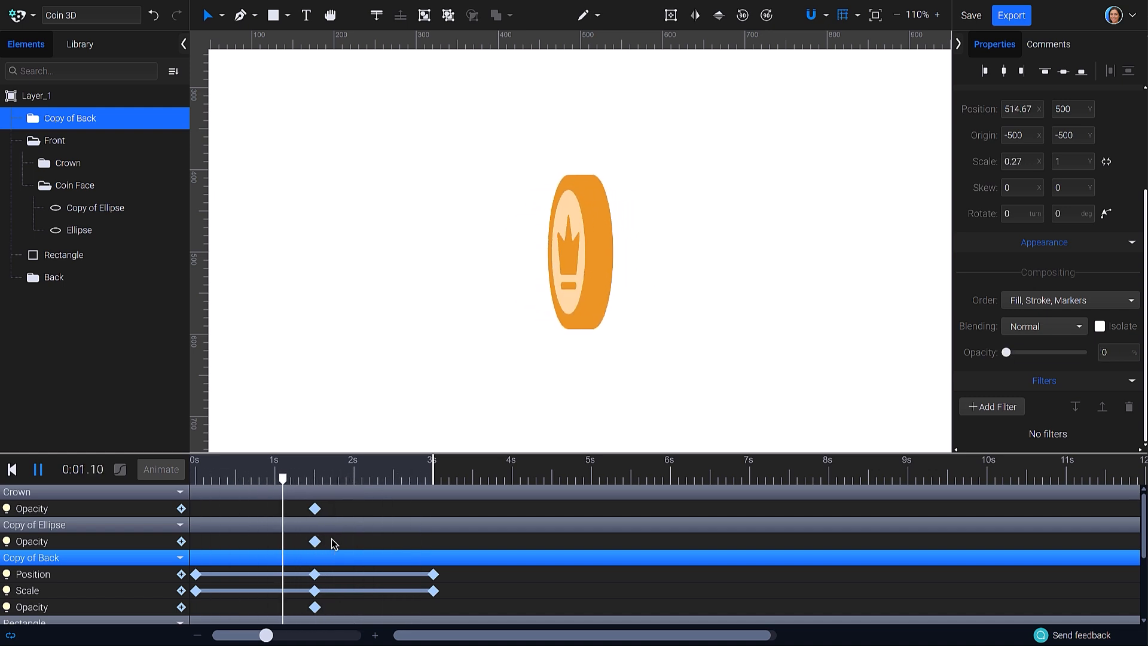
{"action": "key", "text": "space"}
- Apply Ease In Sine easing to the 0 s keyframes of Copy of Back, Rectangle, Front and Back
{"action": "left_click_drag", "start_coordinate": [244, 479], "coordinate": [196, 481]}
{"action": "left_click_drag", "start_coordinate": [192, 506], "coordinate": [213, 639]}
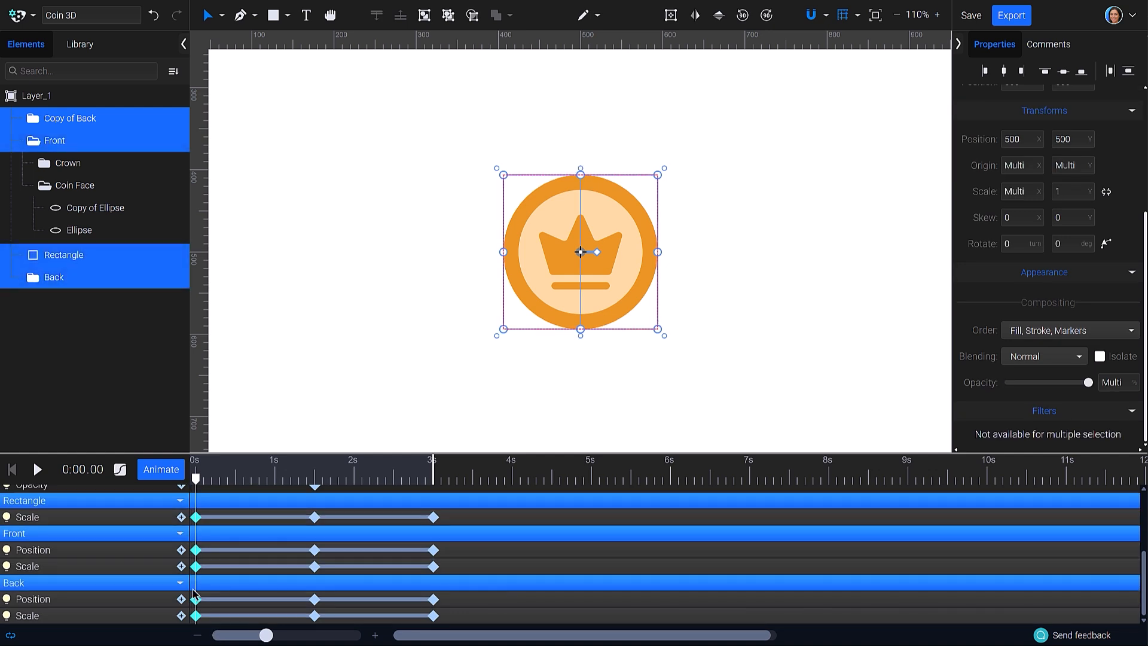
{"action": "left_click", "coordinate": [122, 470]}
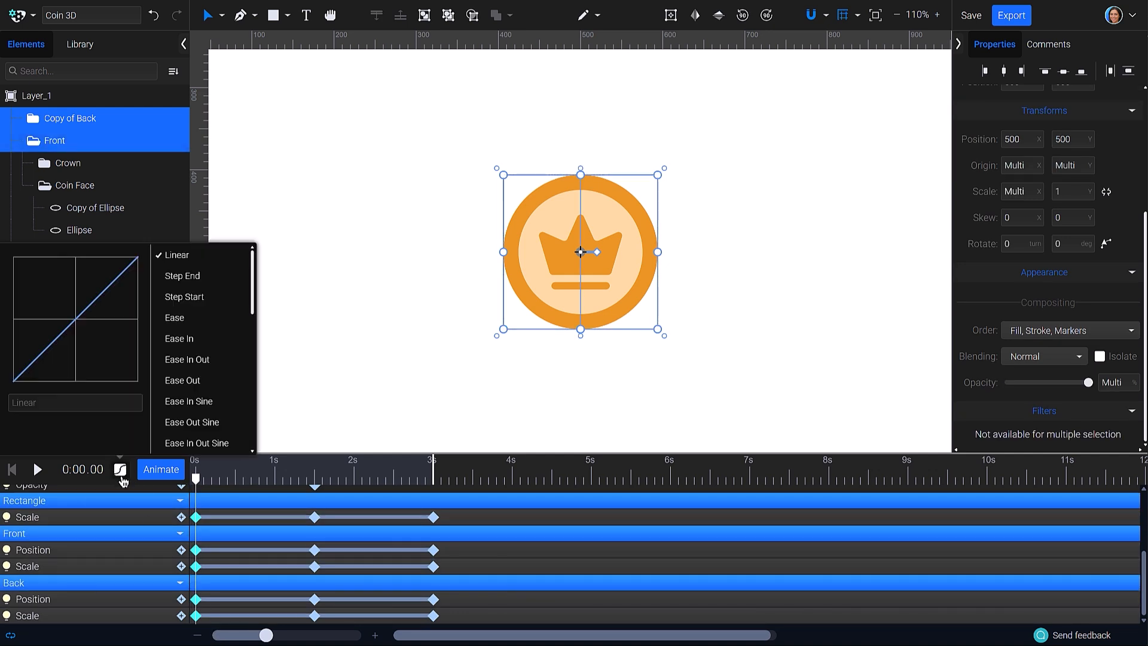
{"action": "left_click", "coordinate": [211, 409]}
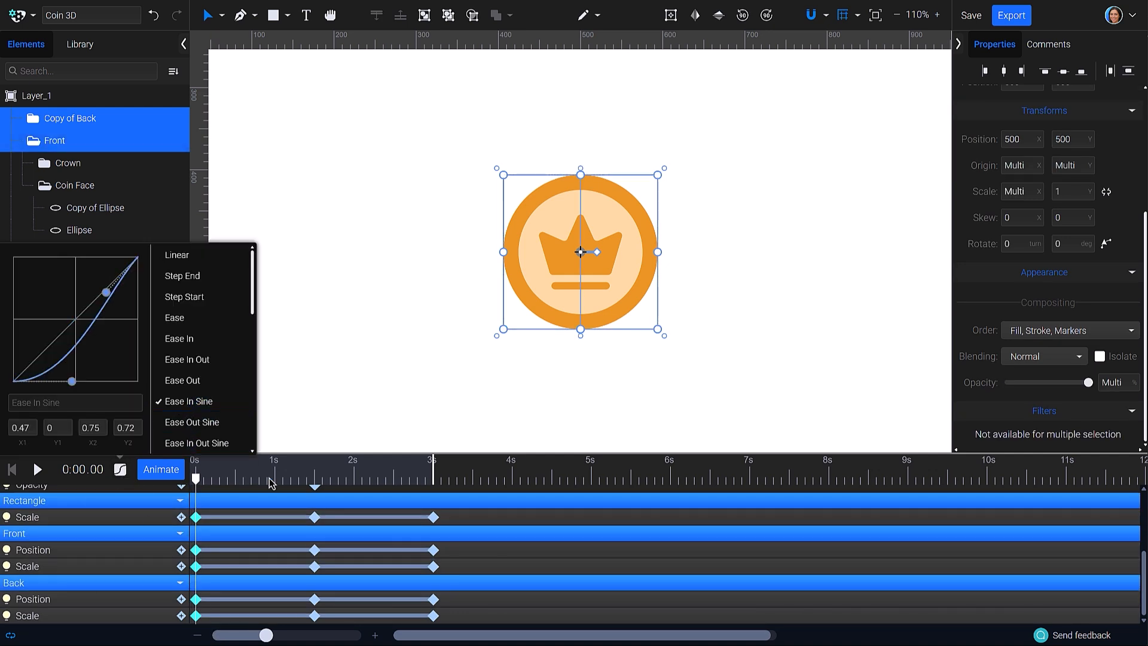
- Apply Ease Out Sine easing to the 1.5 s position and scale keyframes of all coin parts, and preview the rotation
{"action": "left_click", "coordinate": [315, 518]}
{"action": "scroll", "coordinate": [315, 516], "scroll_direction": "up", "scroll_amount": 2}
{"action": "left_click", "coordinate": [315, 552]}
{"action": "left_click", "coordinate": [315, 568], "text": "shift"}
{"action": "scroll", "coordinate": [330, 560], "scroll_direction": "down", "scroll_amount": 1}
{"action": "left_click_drag", "start_coordinate": [304, 500], "coordinate": [334, 630]}
{"action": "left_click", "coordinate": [121, 469]}
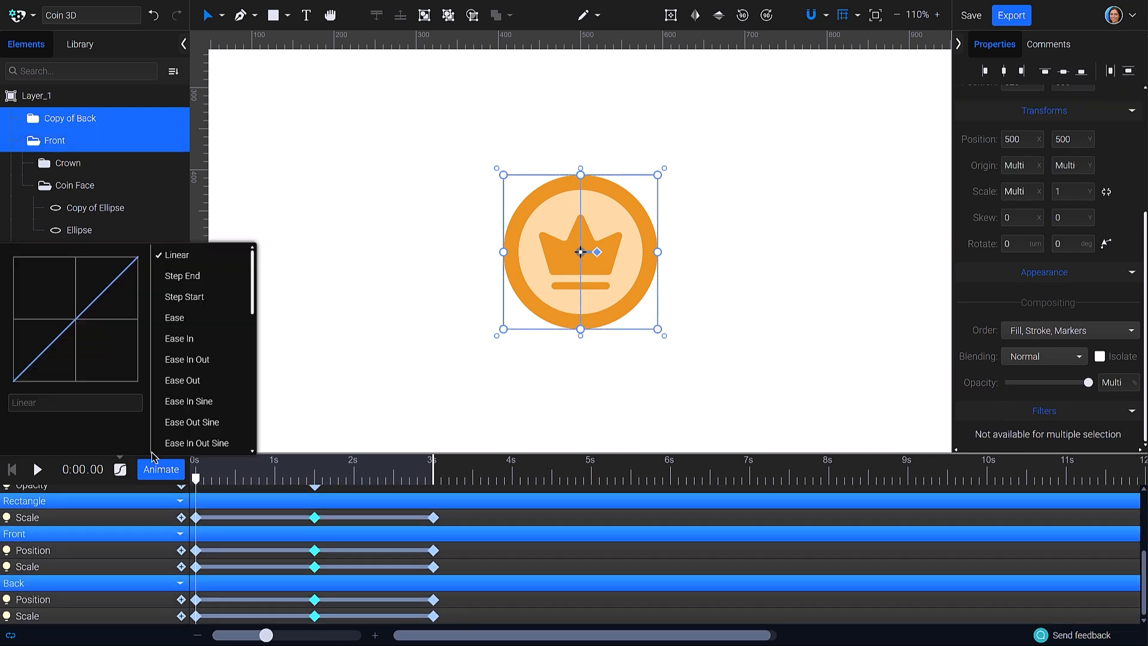
{"action": "left_click", "coordinate": [227, 429]}
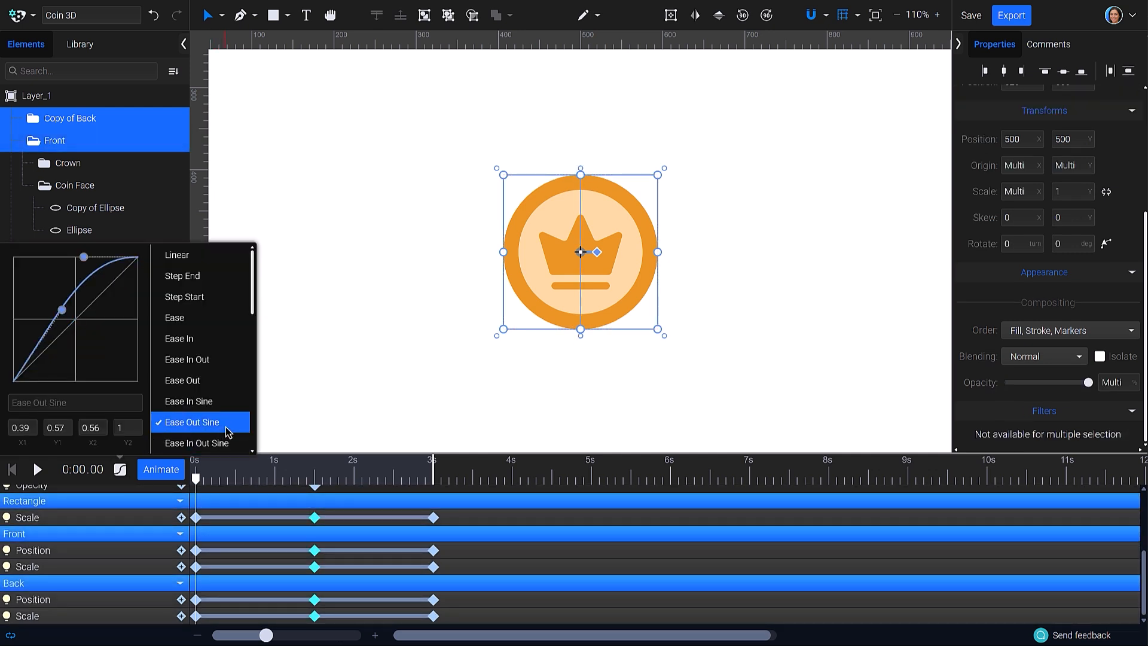
{"action": "left_click", "coordinate": [456, 522]}
{"action": "key", "text": "space"}
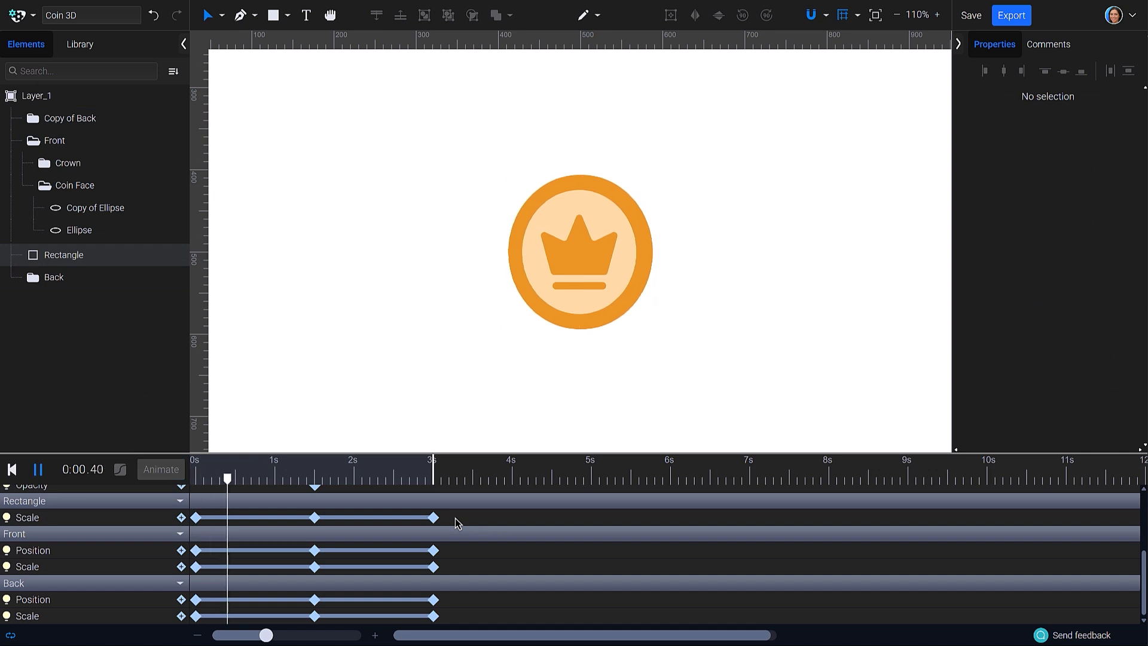